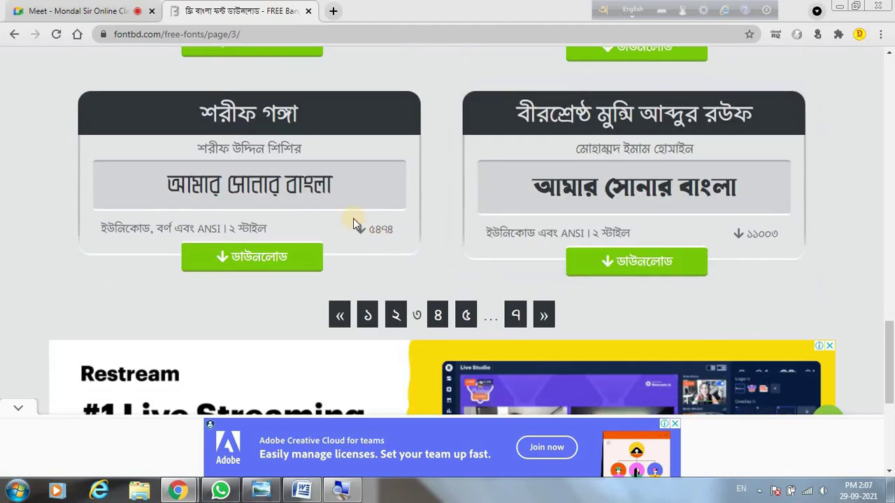
- Browse page 4 of the free Bangla fonts list and open the download page of the Lima Bosonto font
left_click(436, 317)
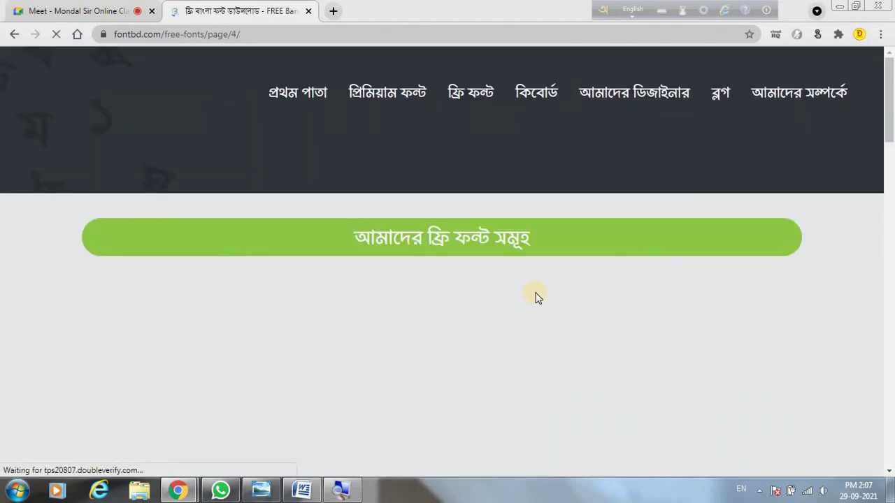
scroll(535, 296, "down", 5)
scroll(544, 289, "down", 4)
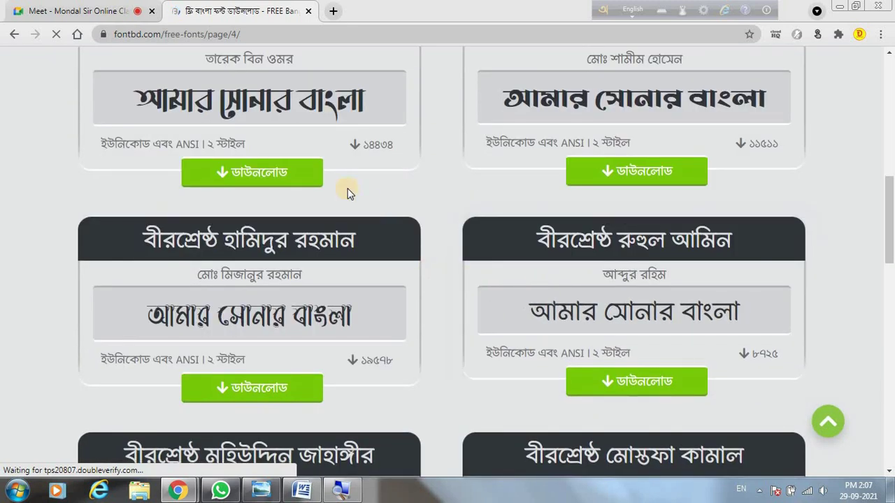
scroll(675, 233, "down", 4)
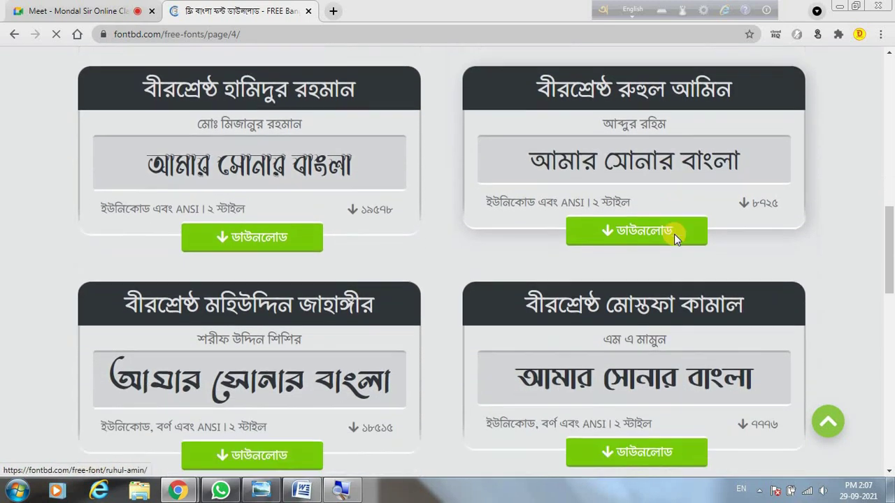
scroll(521, 282, "down", 5)
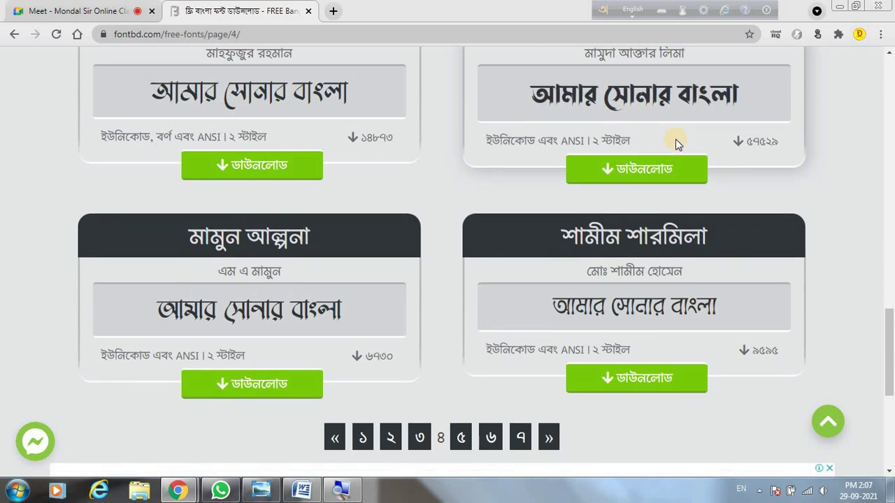
scroll(675, 139, "up", 1)
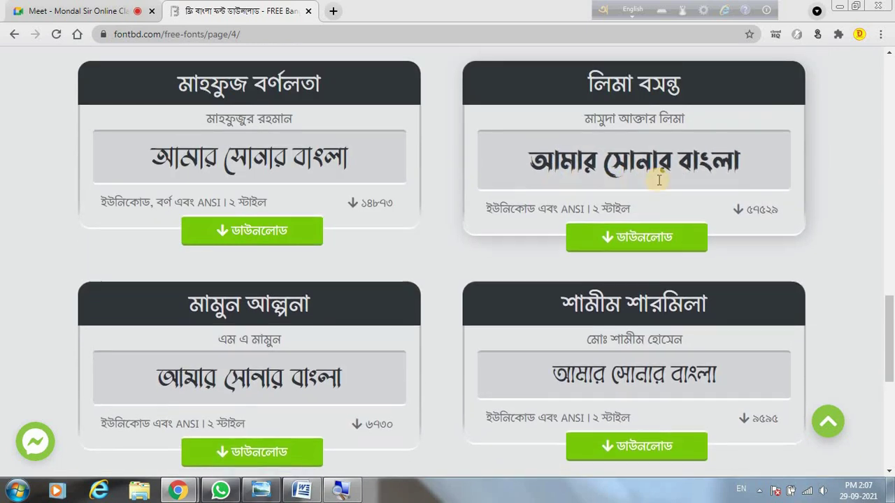
scroll(616, 185, "up", 1)
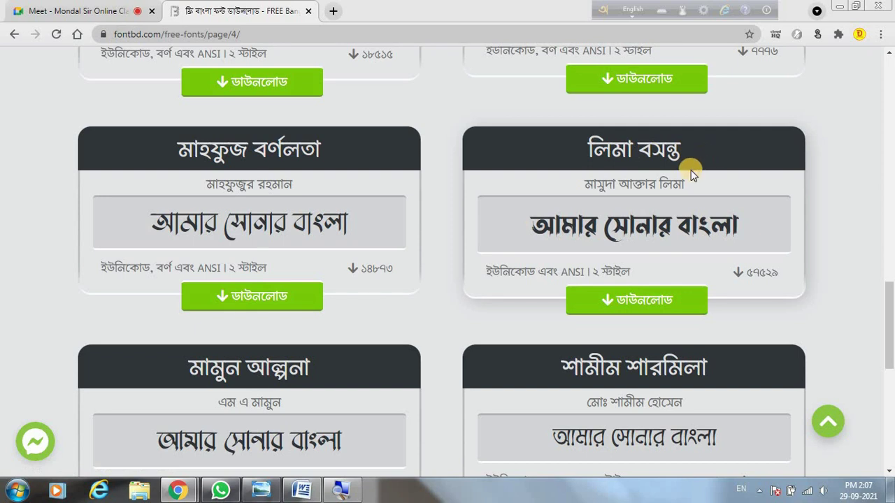
scroll(691, 170, "down", 1)
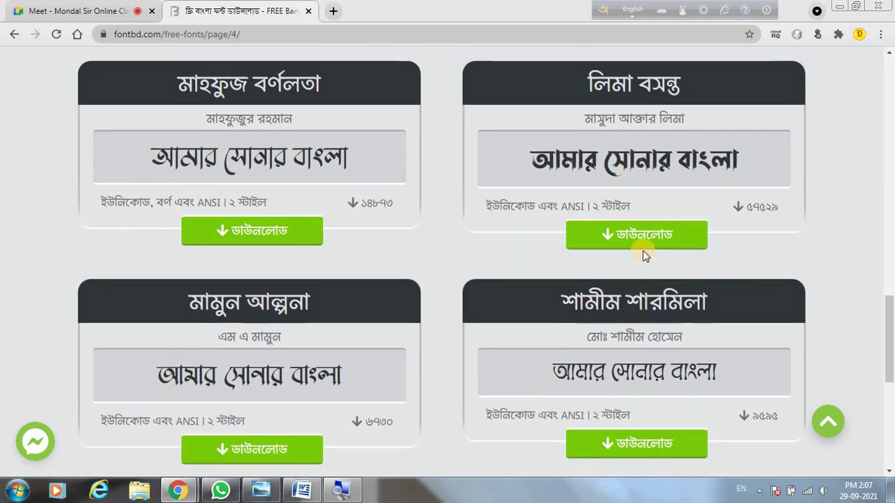
left_click(636, 242)
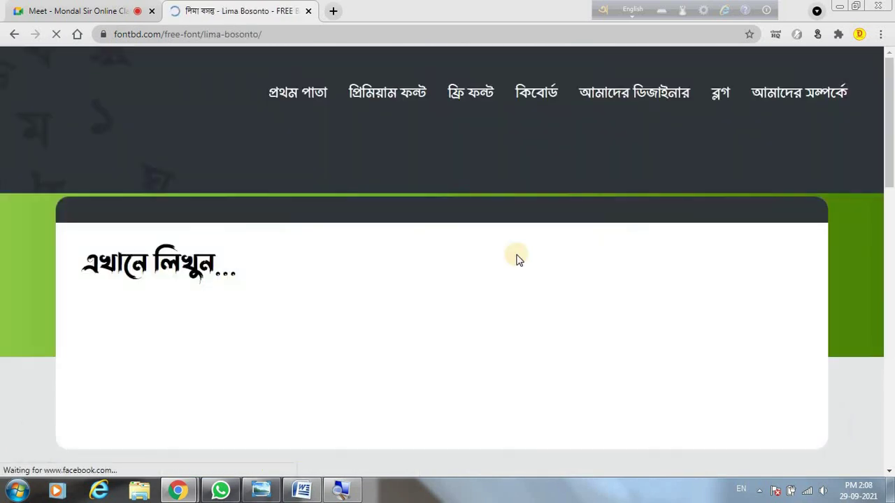
- Start the download of the Lima Bosonto font from below its font details
scroll(489, 265, "down", 5)
scroll(478, 271, "down", 8)
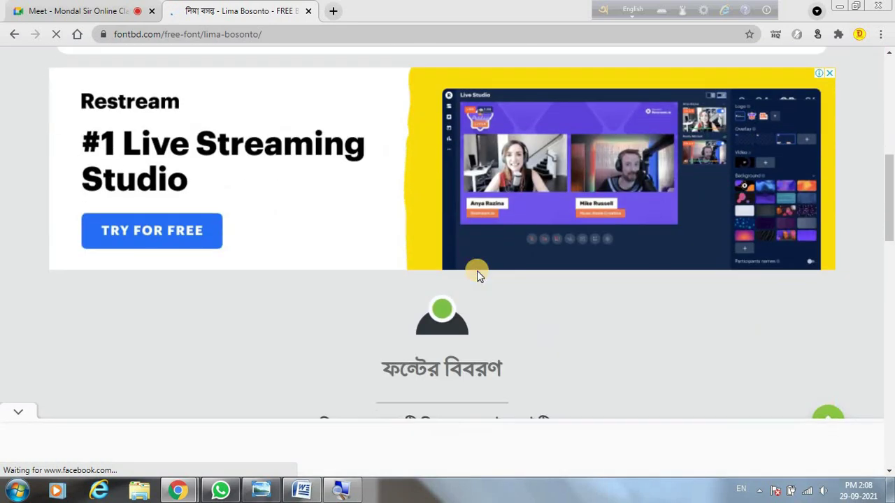
scroll(476, 271, "down", 6)
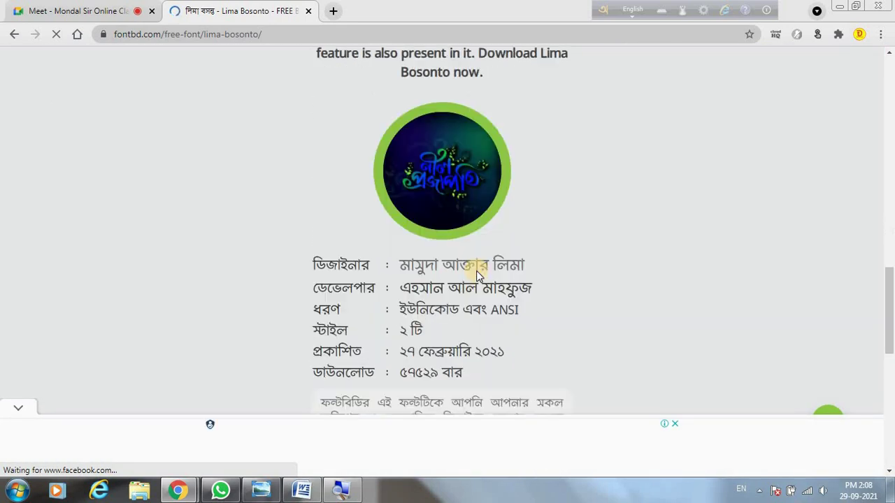
scroll(428, 135, "down", 2)
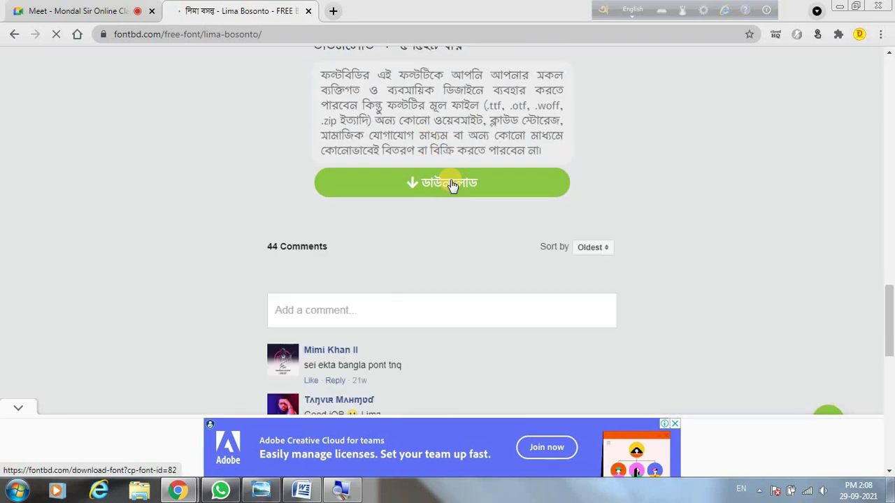
left_click(397, 190)
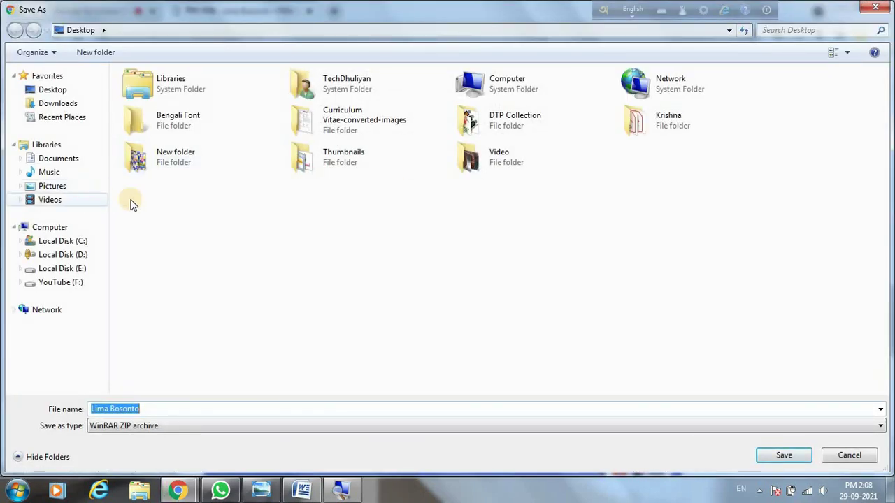
- Save the Lima Bosonto ZIP archive in the fond bd folder inside the desktop's Bengali Font folder
left_click(163, 122)
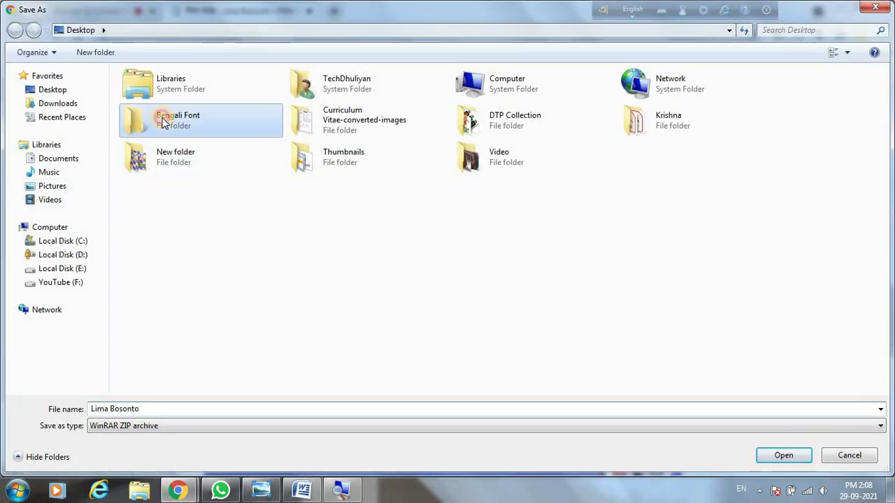
double_click(162, 123)
scroll(189, 338, "down", 3)
scroll(189, 317, "up", 3)
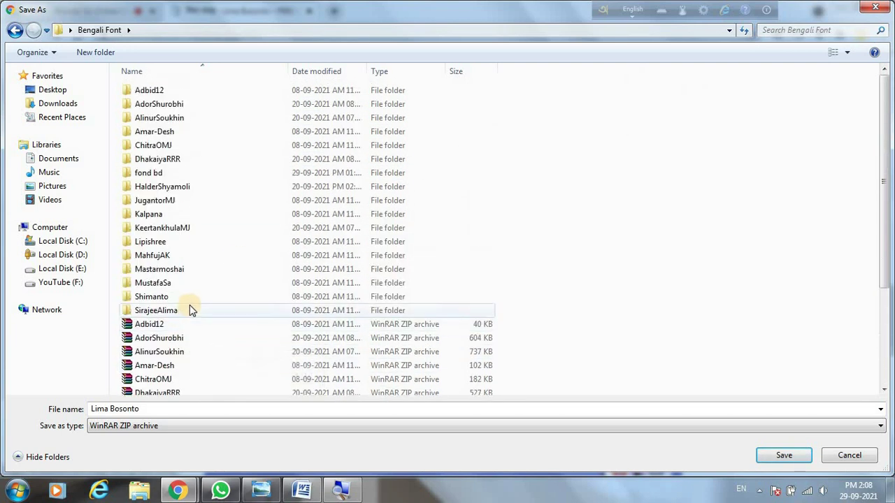
scroll(174, 349, "down", 3)
scroll(161, 272, "up", 3)
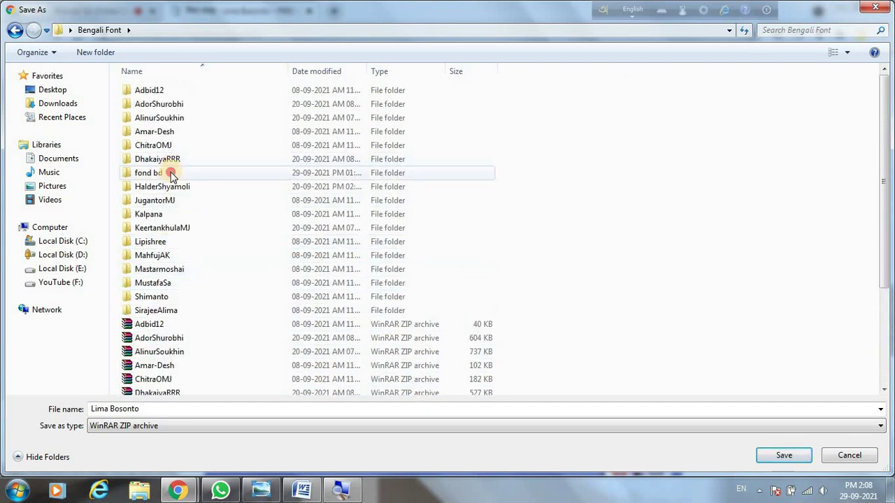
double_click(171, 174)
left_click(796, 461)
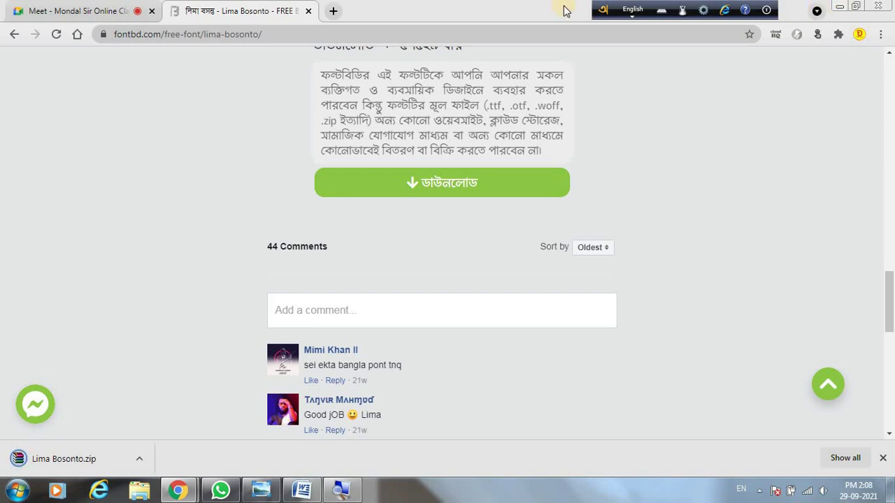
scroll(350, 140, "up", 15)
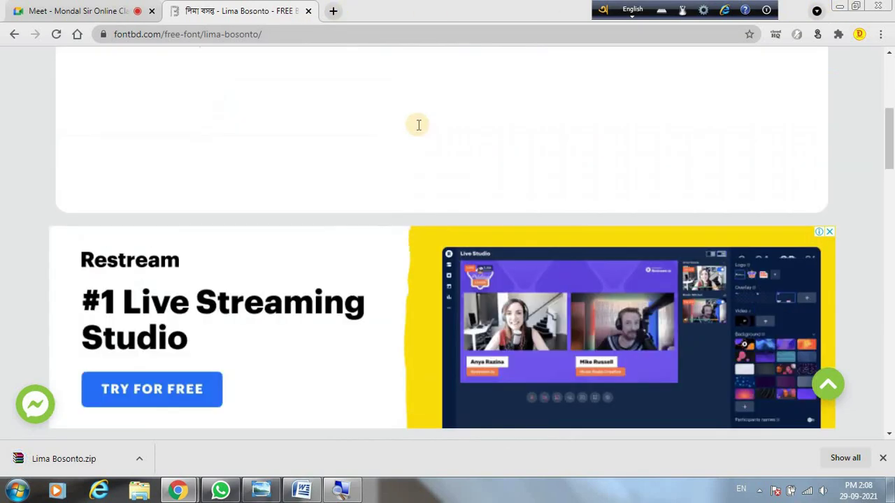
scroll(433, 129, "up", 5)
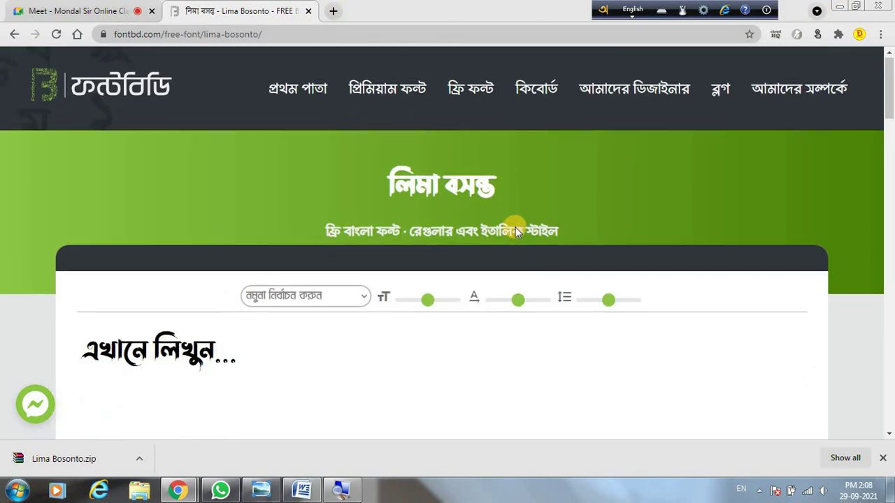
scroll(517, 231, "down", 8)
scroll(517, 230, "down", 8)
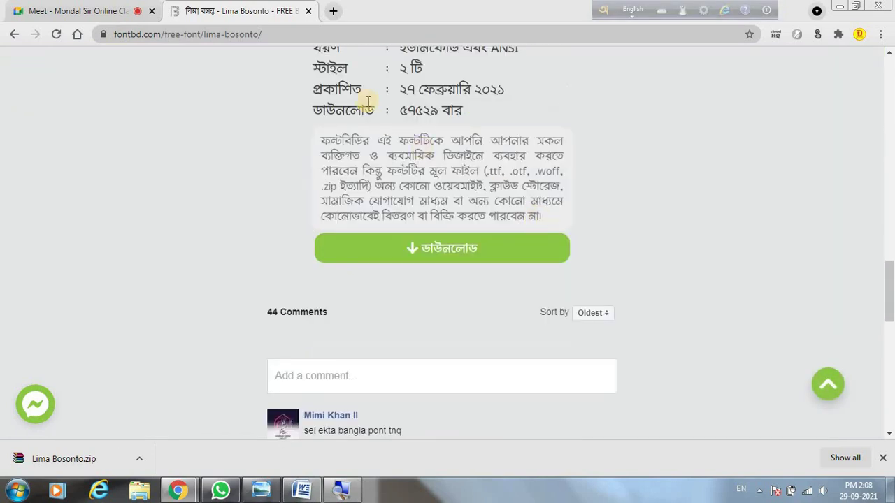
- Close the Lima Bosonto web page and minimize the browser to show the desktop
left_click(310, 11)
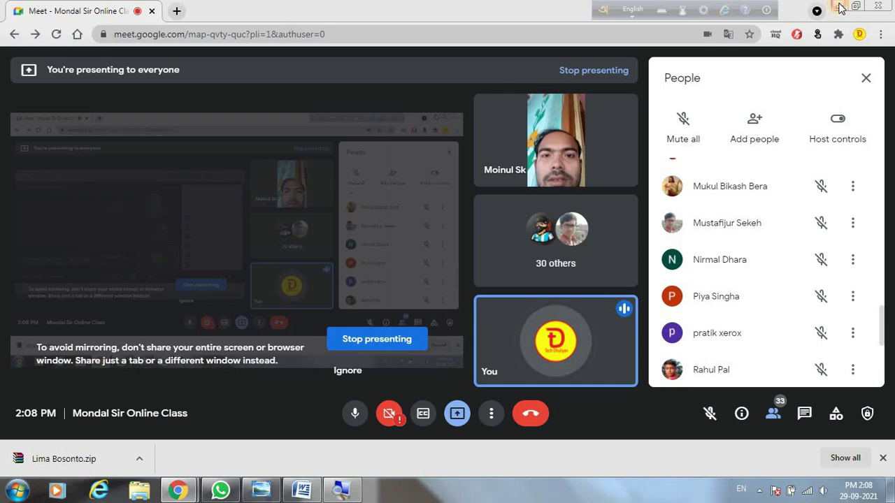
left_click(836, 7)
left_click(836, 7)
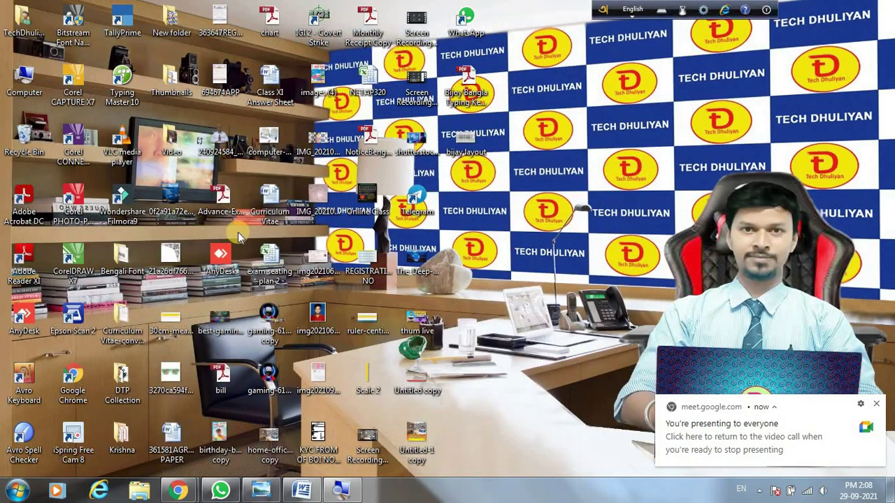
- Open the desktop's Bengali Font folder in a maximized window and go into its fond bd subfolder
double_click(123, 256)
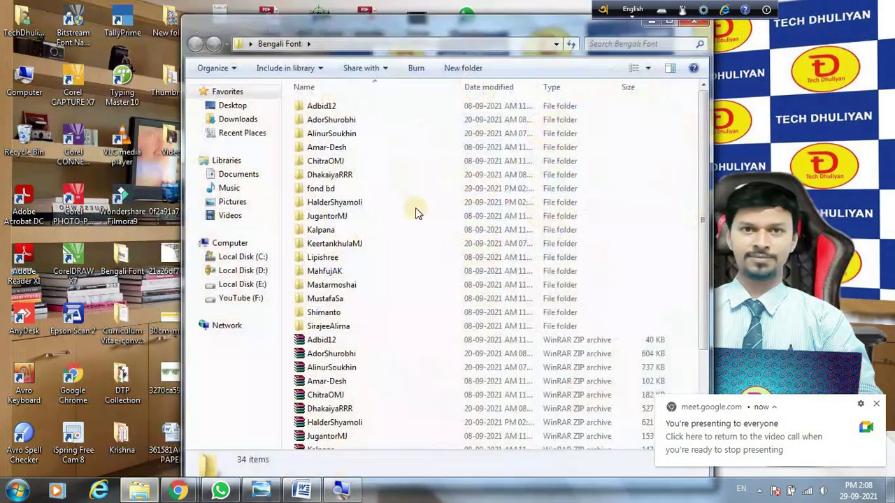
left_click(669, 25)
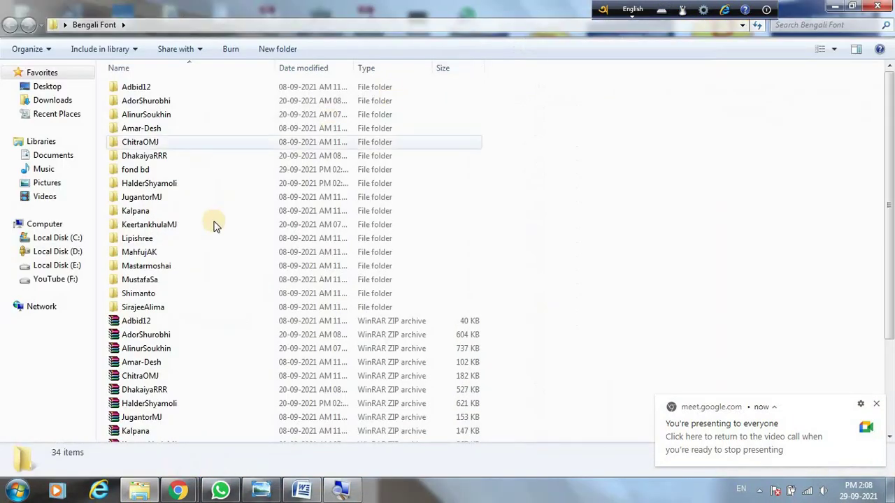
scroll(200, 234, "down", 3)
scroll(196, 241, "up", 3)
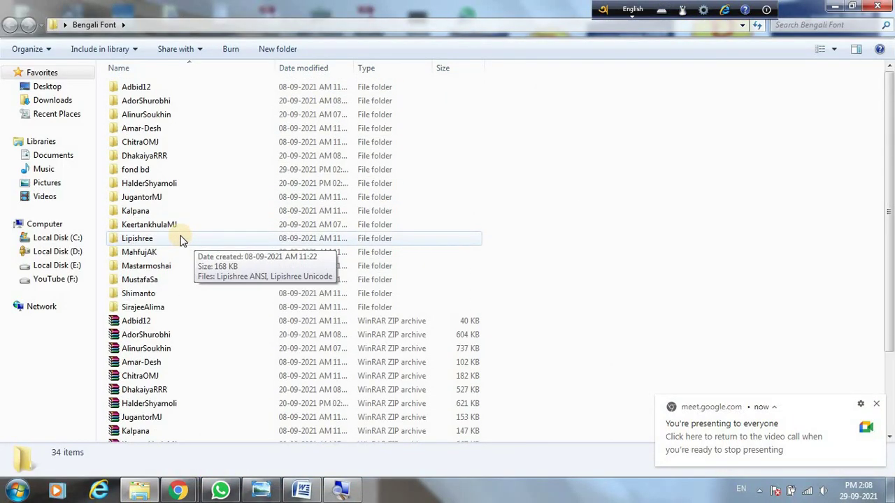
scroll(171, 294, "down", 3)
scroll(157, 286, "up", 3)
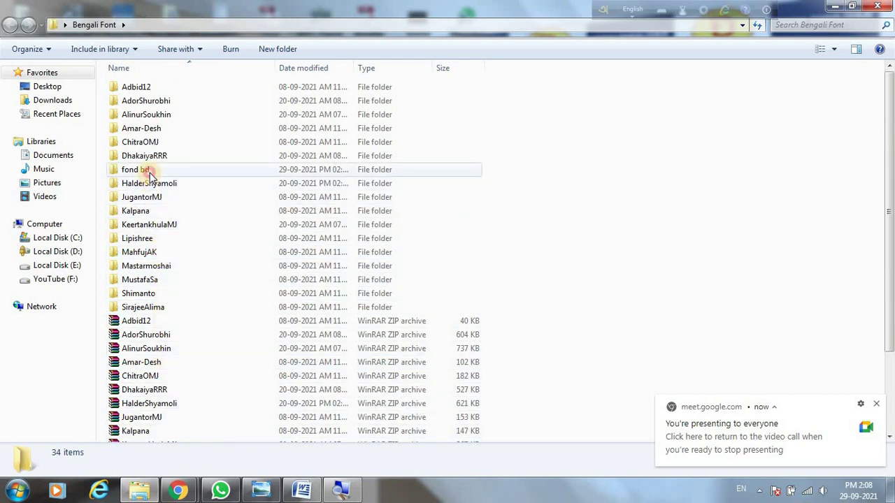
double_click(149, 173)
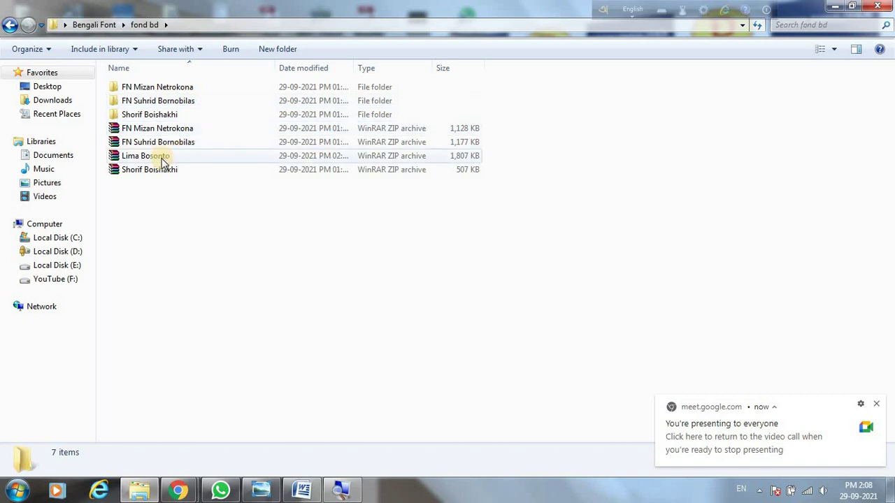
- Extract the Lima Bosonto ZIP archive into its own Lima Bosonto folder
left_click_drag(163, 161, 119, 163)
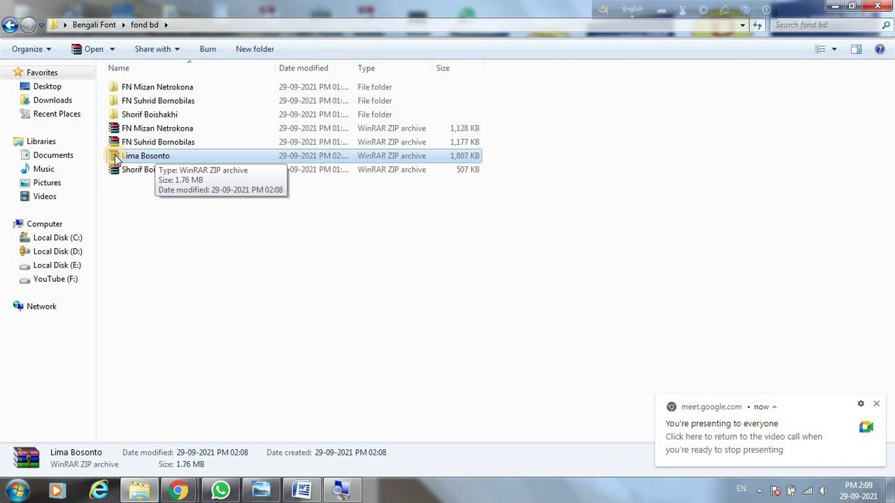
right_click(115, 158)
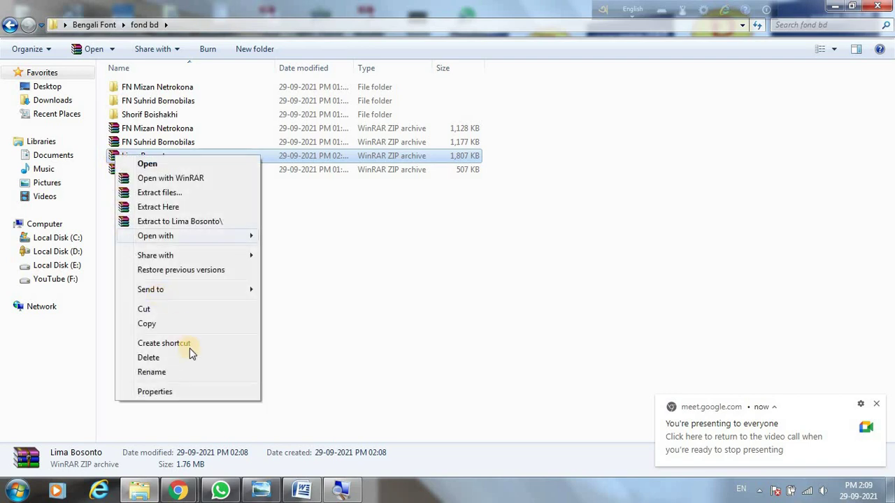
left_click(149, 222)
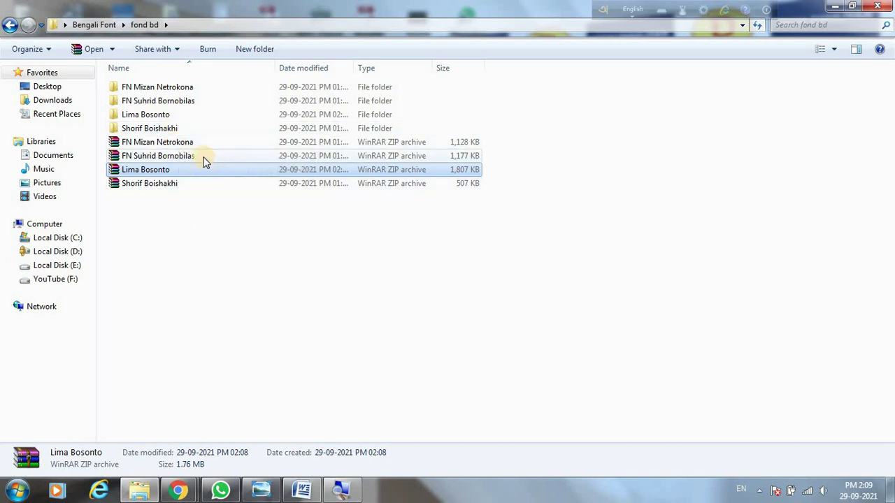
- Open the extracted Lima Bosonto folder and its inner folder of the same name, down to the Bijoy52 subfolder
left_click(153, 116)
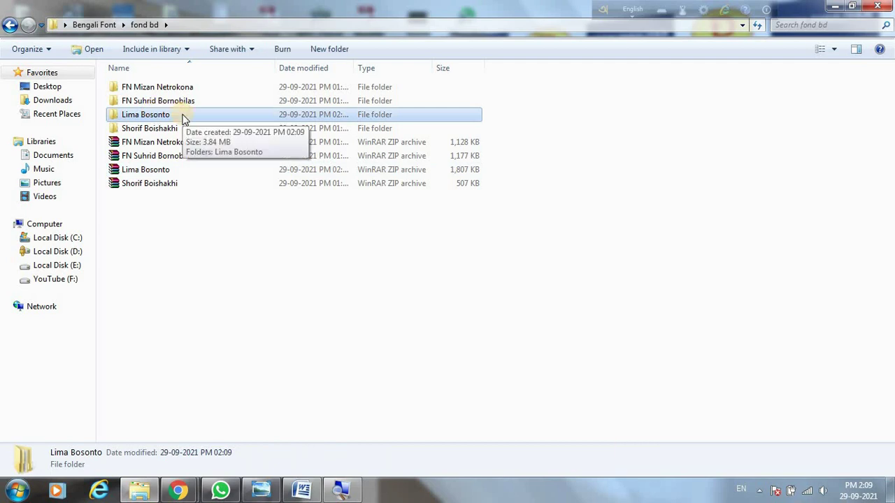
double_click(182, 119)
left_click(174, 91)
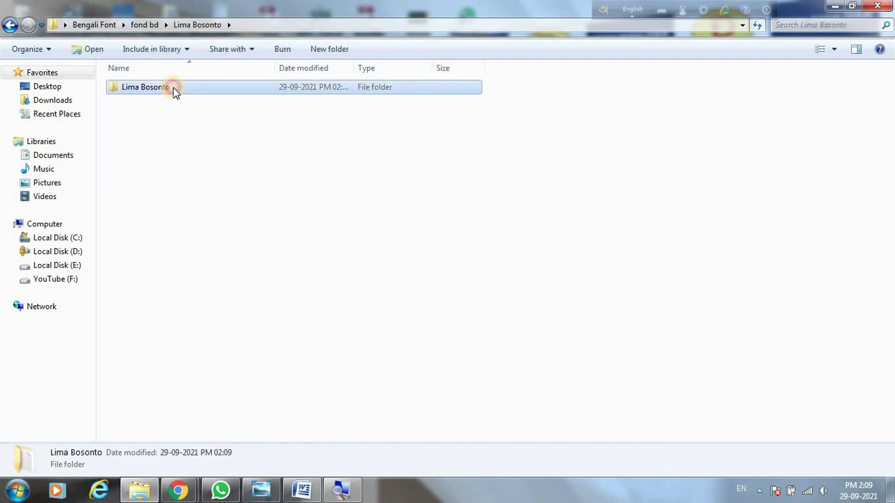
double_click(175, 91)
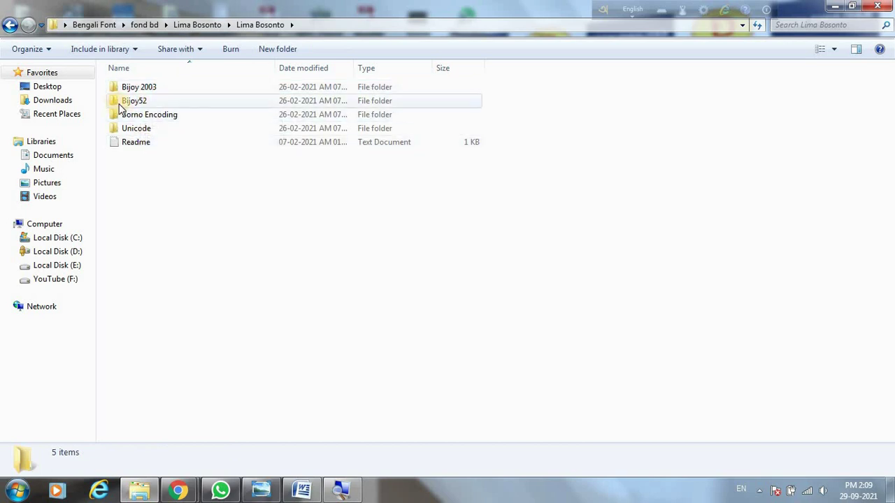
left_click(158, 130)
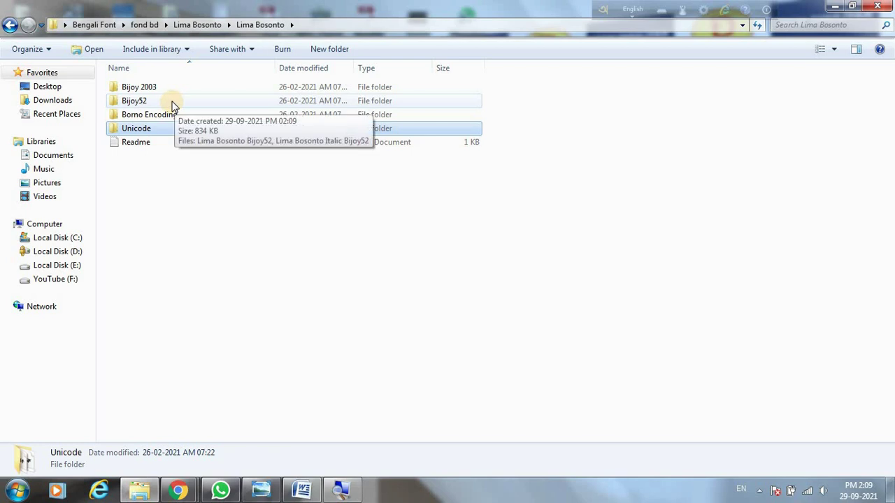
left_click(174, 102)
double_click(174, 103)
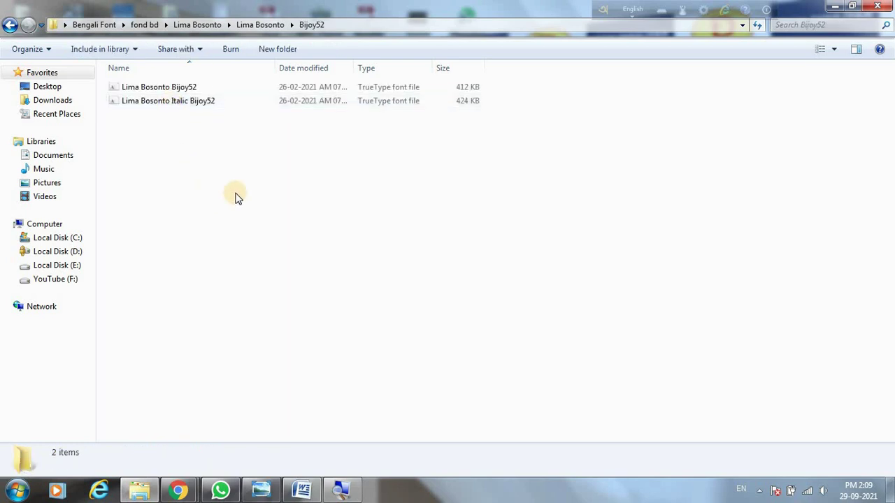
- Install the italic Lima Bosonto Bijoy52 font from its preview and close the preview and folder windows
left_click_drag(147, 128, 159, 94)
double_click(160, 90)
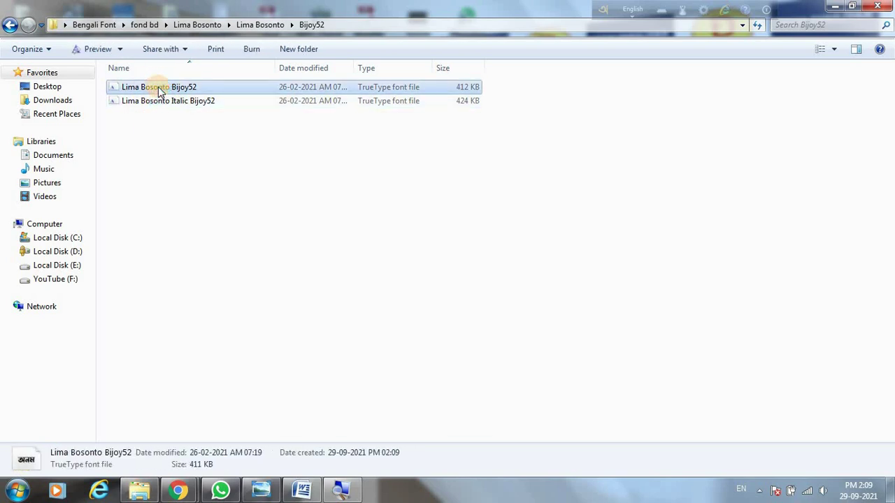
key("alt+F4")
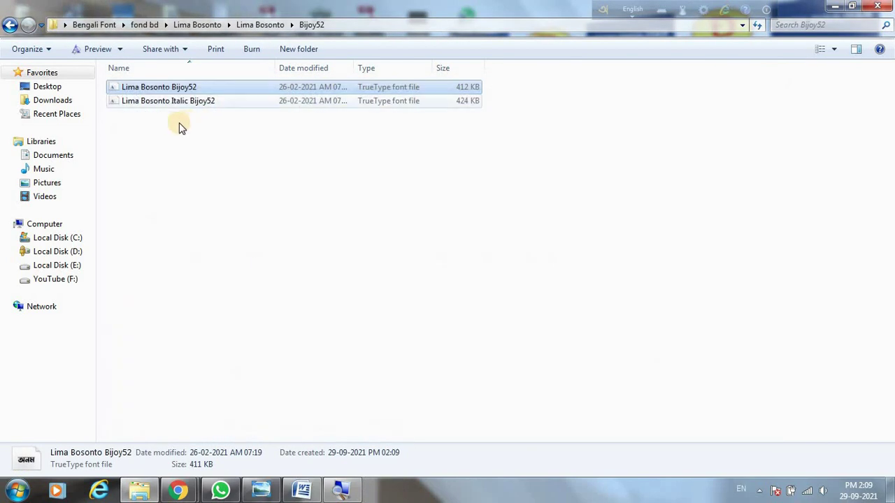
left_click_drag(175, 124, 176, 82)
double_click(176, 82)
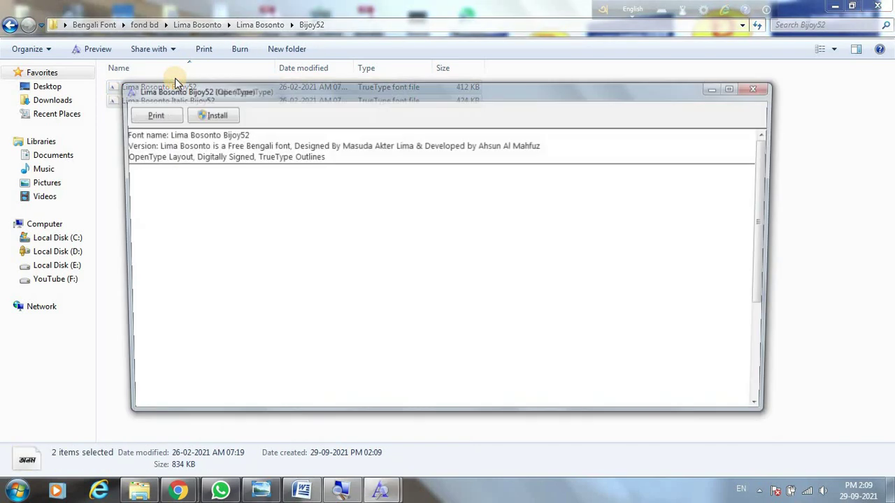
left_click(209, 113)
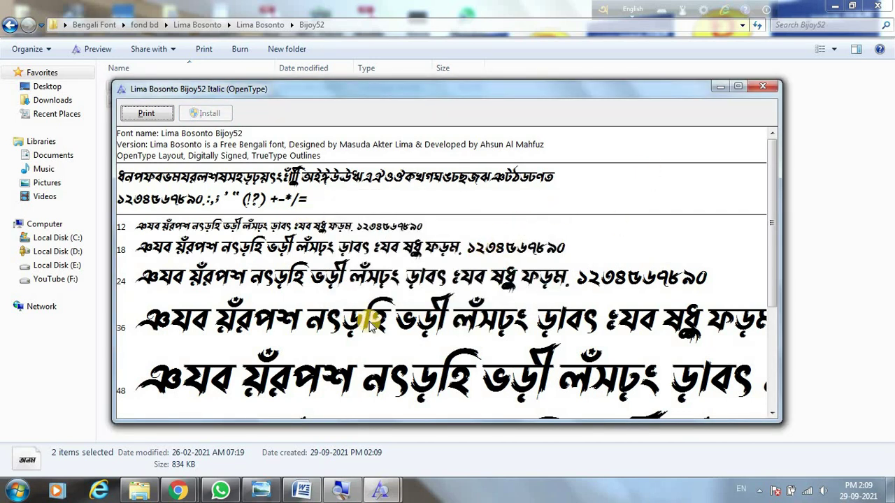
left_click(772, 87)
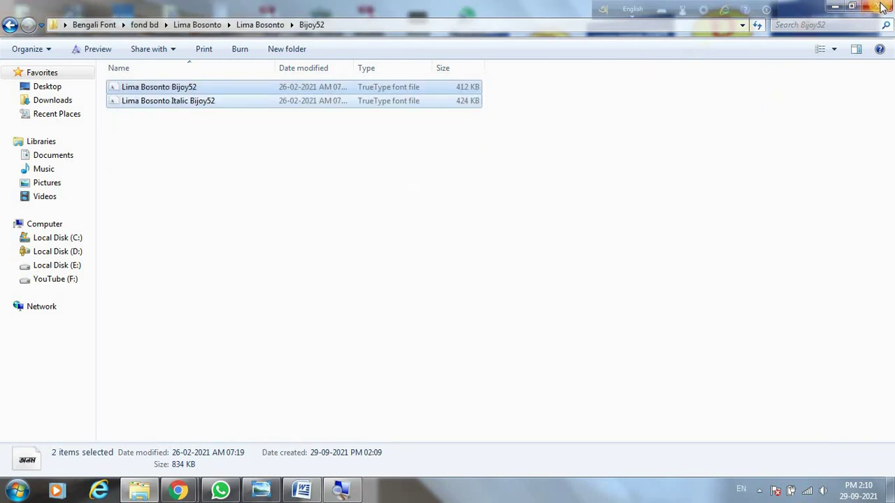
left_click(882, 6)
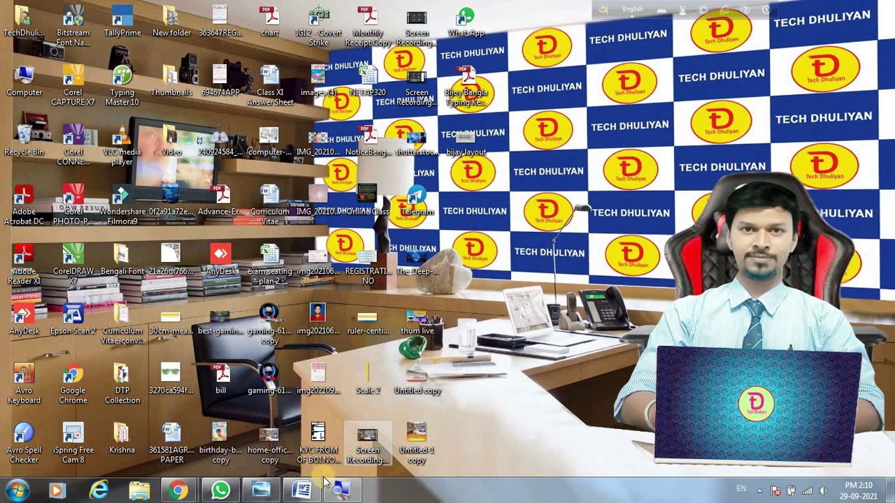
- Close the open Word document without saving its changes and start Microsoft Office Word 2007 again
right_click(301, 490)
left_click(292, 454)
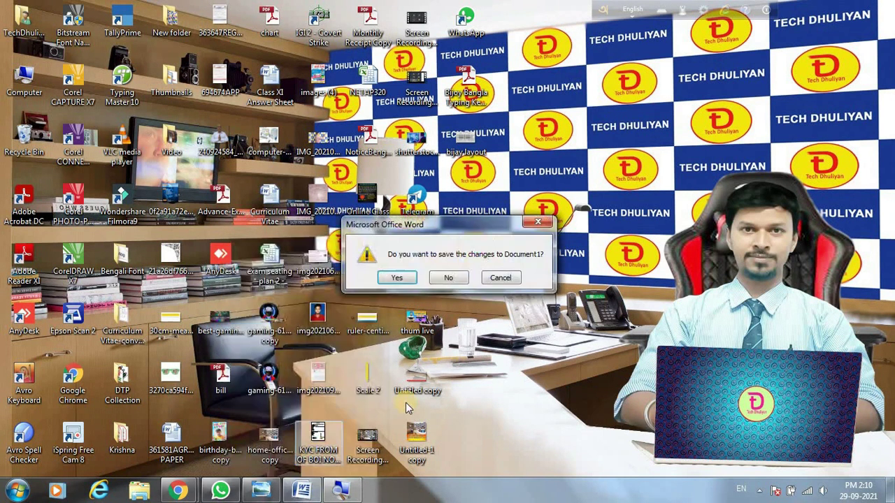
left_click(442, 277)
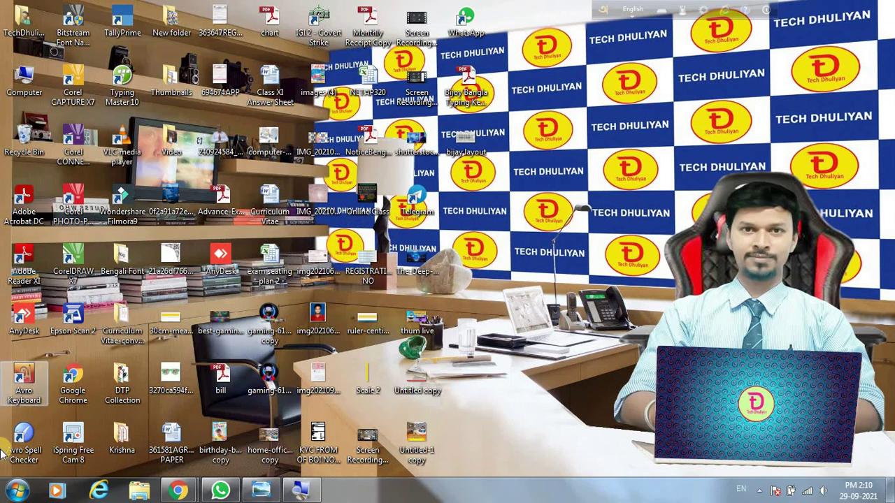
left_click(16, 490)
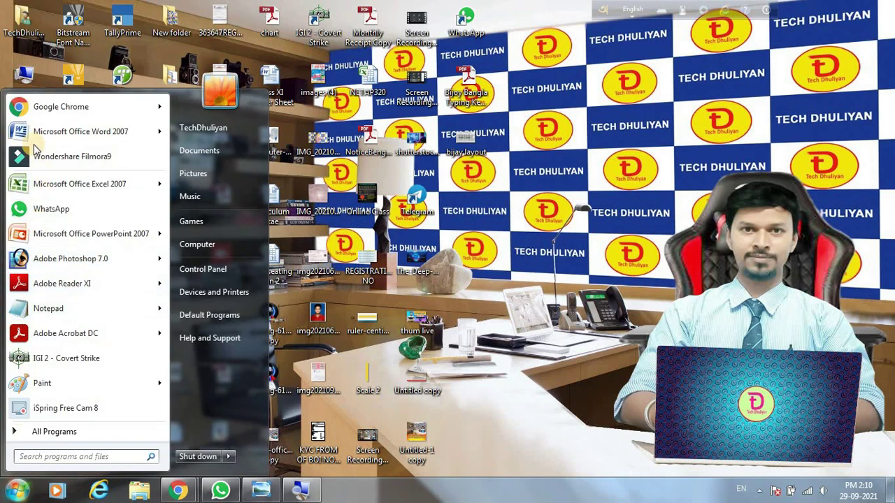
mouse_move(19, 136)
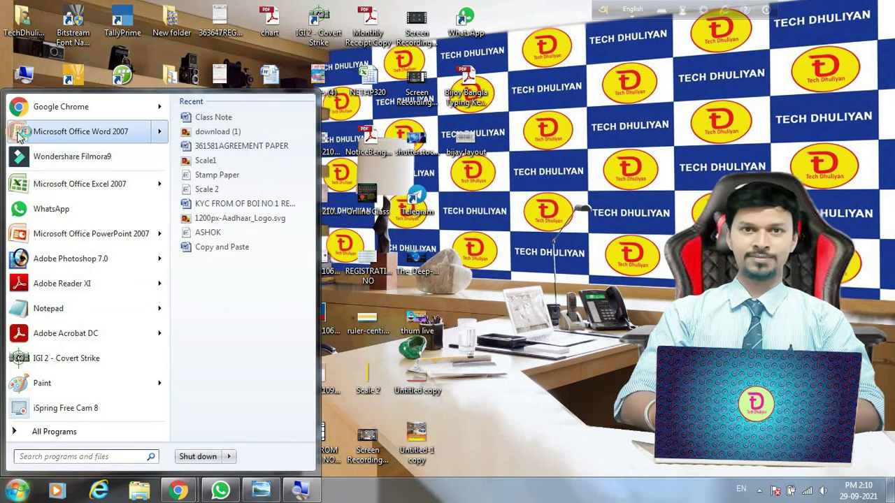
left_click(70, 132)
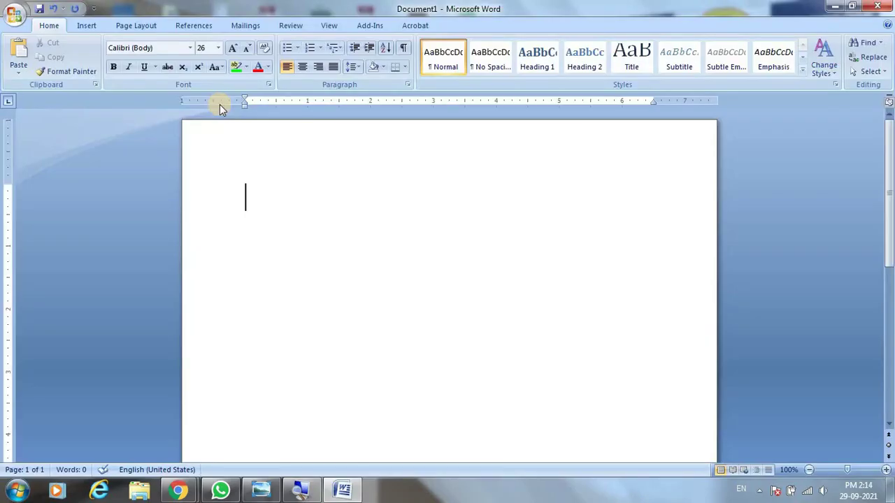
- Set the font of the blank document to Lima Bosonto Bijoy52 and place the cursor in the page
left_click(190, 48)
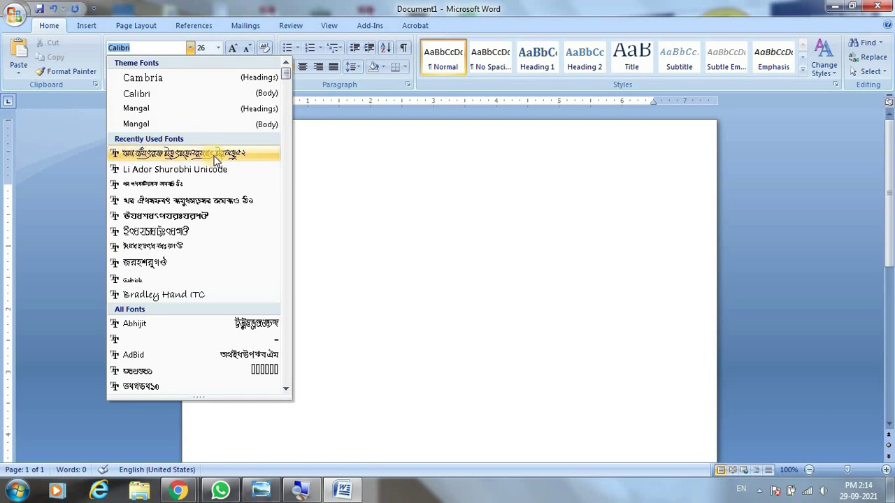
left_click(343, 276)
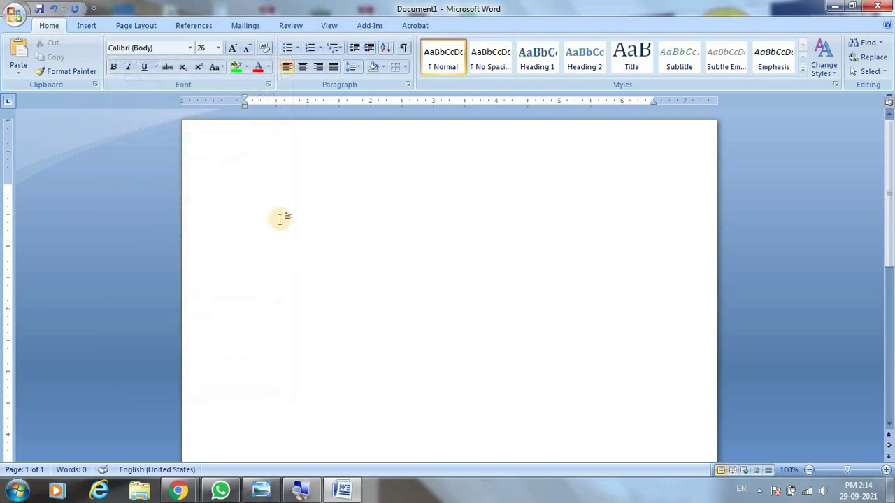
left_click(190, 48)
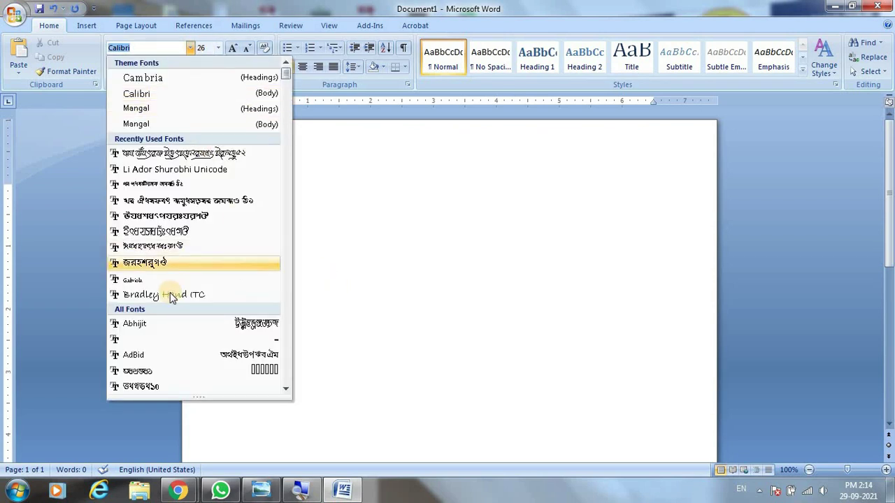
scroll(210, 293, "down", 3)
scroll(176, 292, "down", 15)
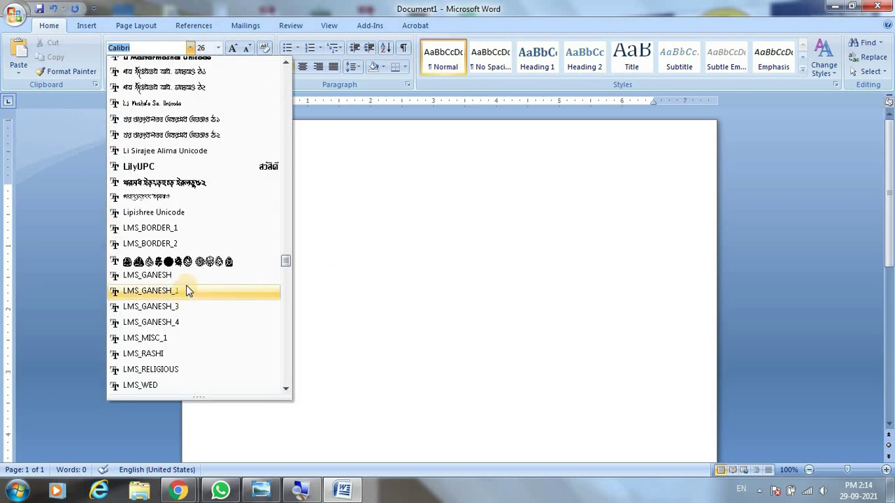
scroll(186, 287, "up", 1)
scroll(187, 289, "up", 15)
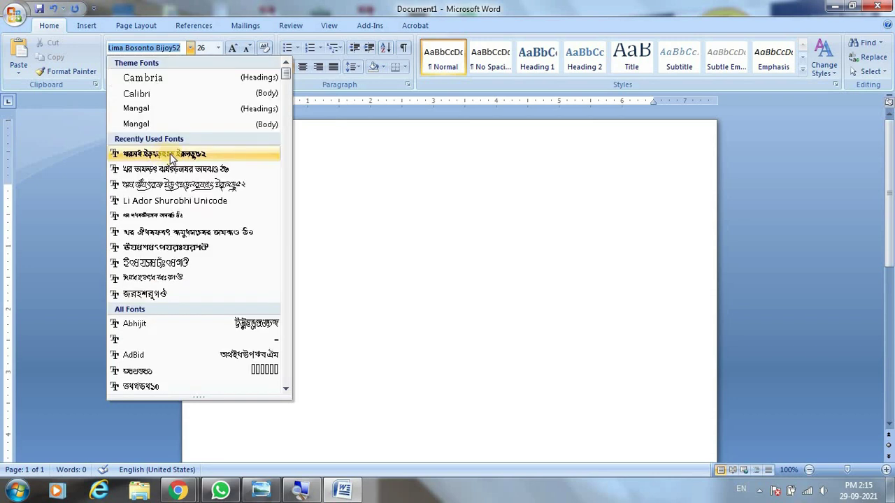
left_click(292, 213)
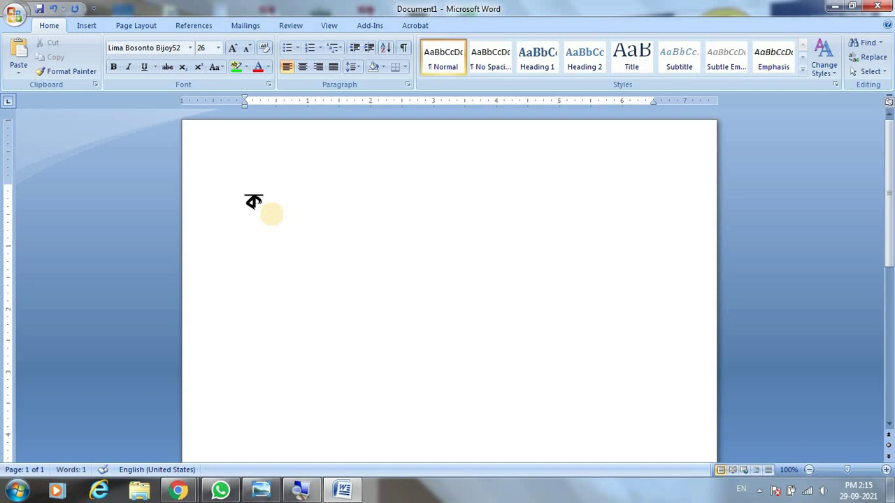
- Complete the Bengali word কম্পিউটার on the page using the Bijoy keyboard layout
type("mgr")
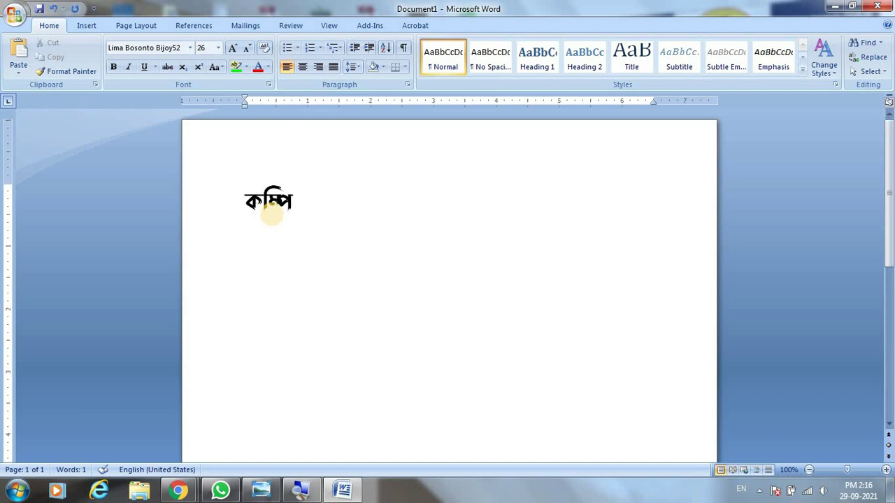
type("gstf")
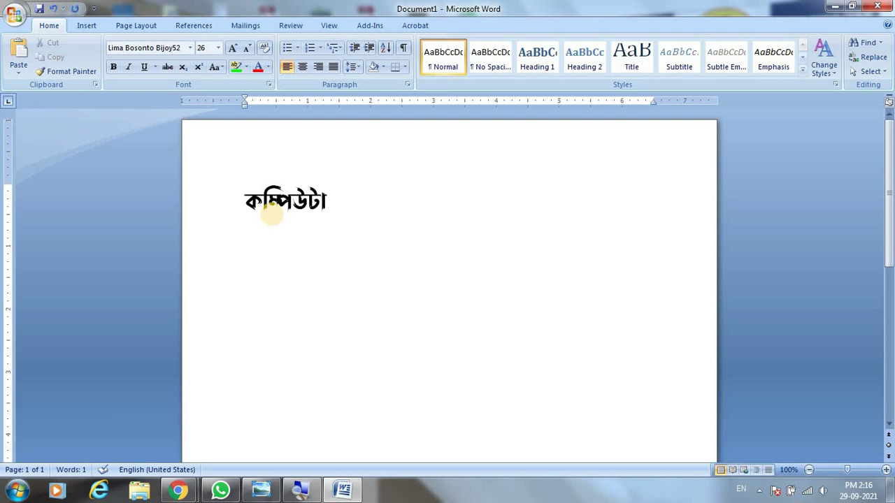
type("v")
- Enlarge the whole word কম্পিউটার to font size 80 and deselect it
left_click(241, 201)
left_click(327, 201, "shift")
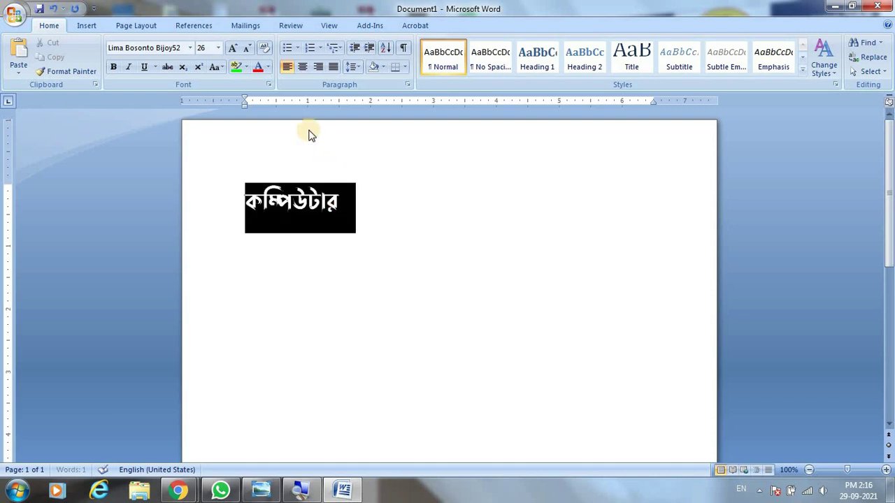
left_click(233, 49)
left_click(233, 49)
left_click(233, 49)
left_click(233, 48)
left_click(233, 48)
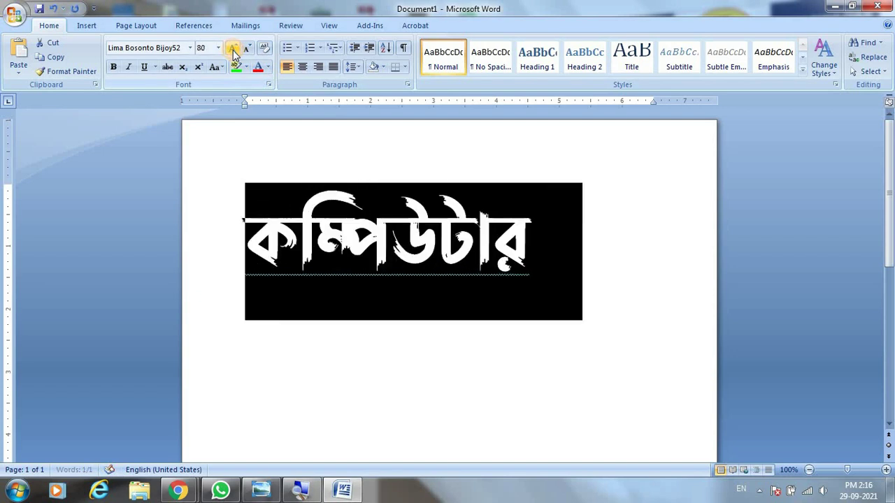
left_click(529, 279)
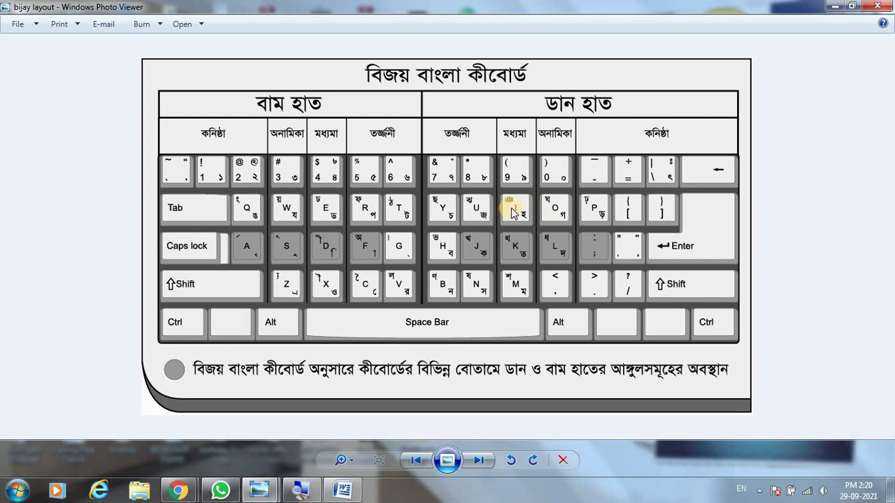
- Examine the Bengali key assignments in the bijay layout image and close the image viewer
scroll(374, 208, "up", 2)
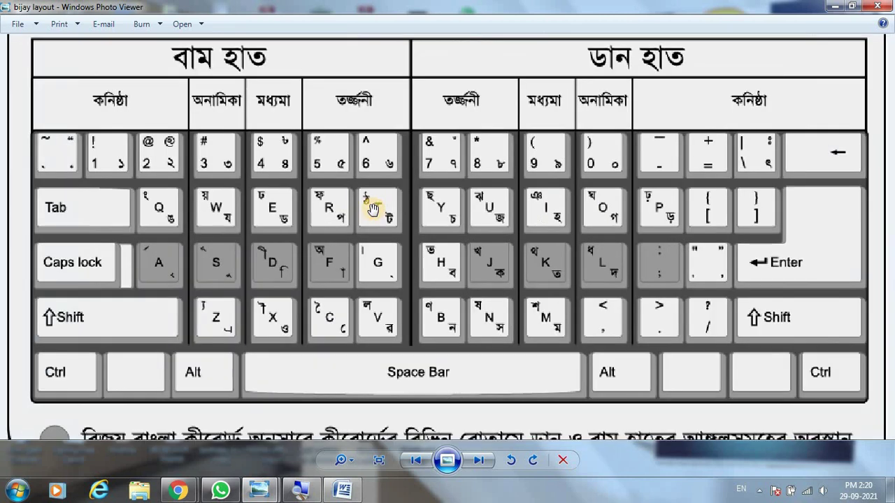
scroll(374, 208, "down", 2)
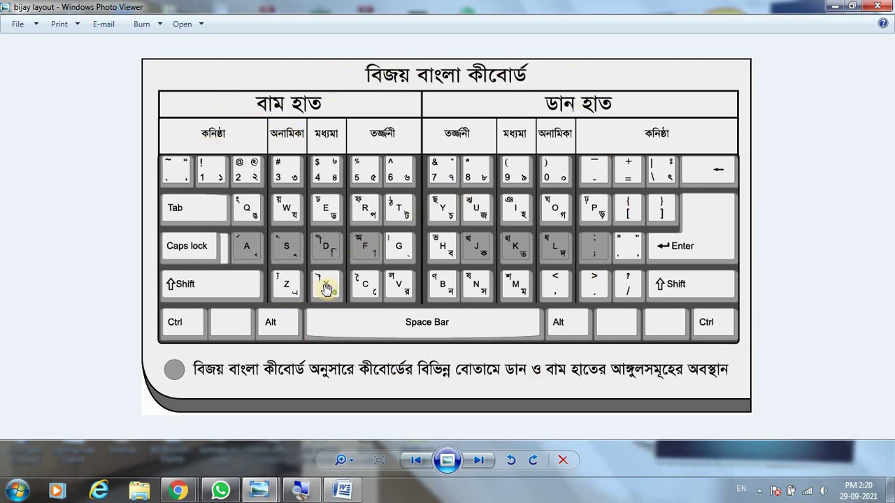
scroll(325, 289, "up", 1)
scroll(239, 294, "down", 1)
left_click(877, 6)
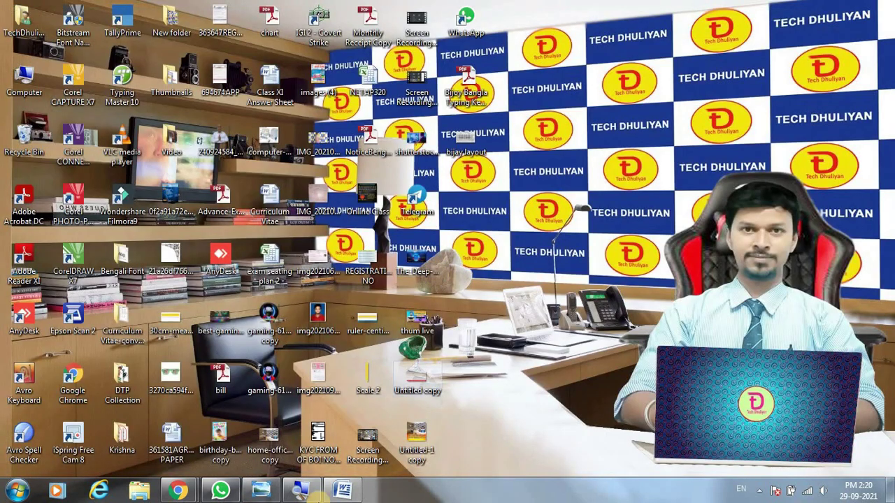
- Switch to WhatsApp and attach the desktop's bijay layout image to the open online class group chat
left_click(220, 491)
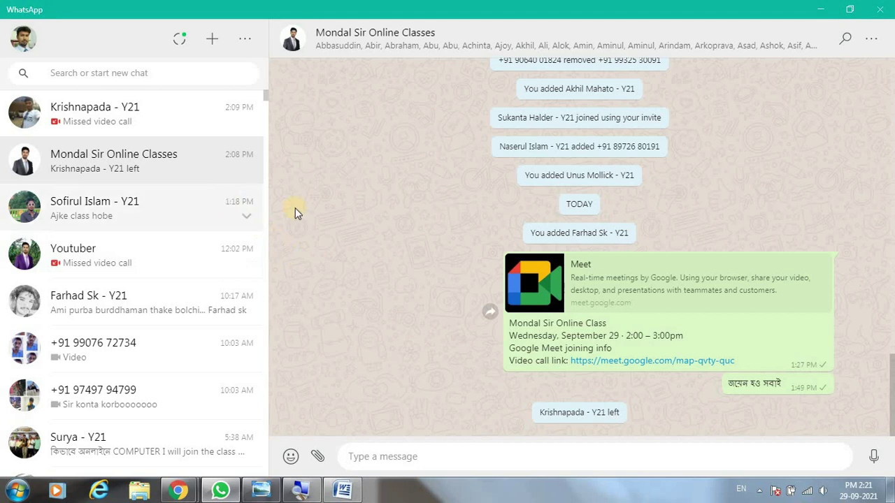
left_click(317, 456)
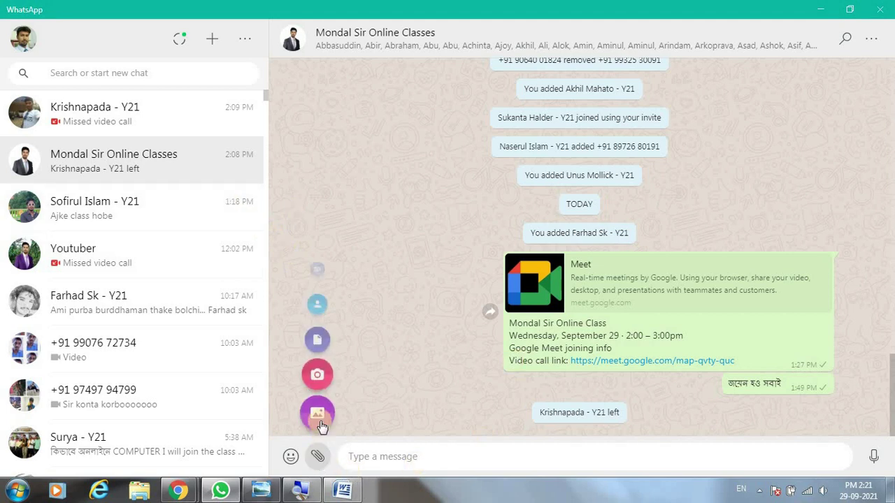
left_click(318, 416)
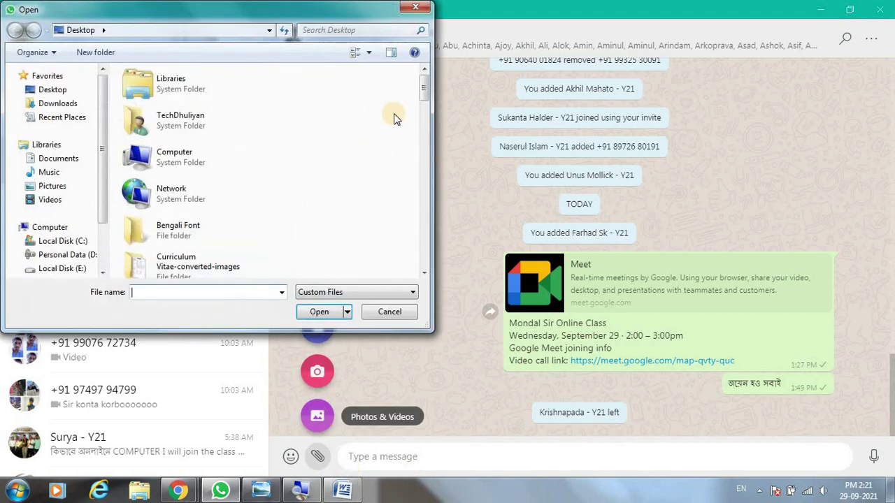
left_click_drag(422, 105, 300, 148)
left_click(176, 109)
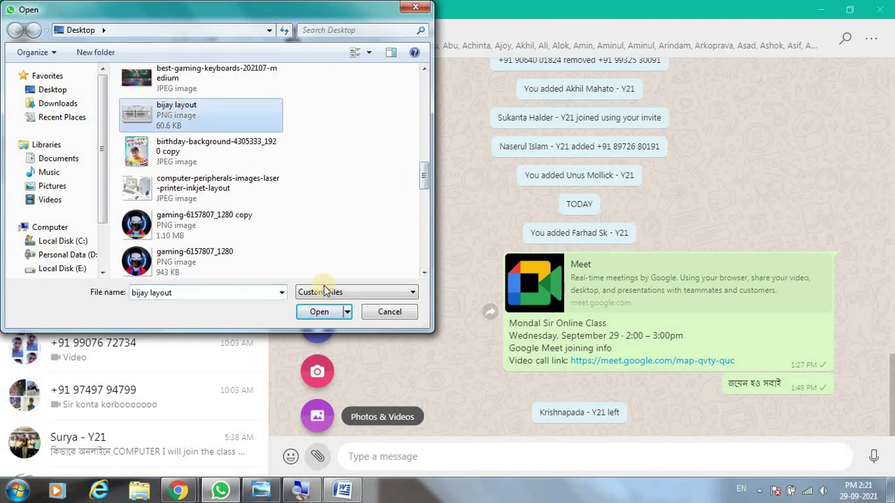
left_click(319, 312)
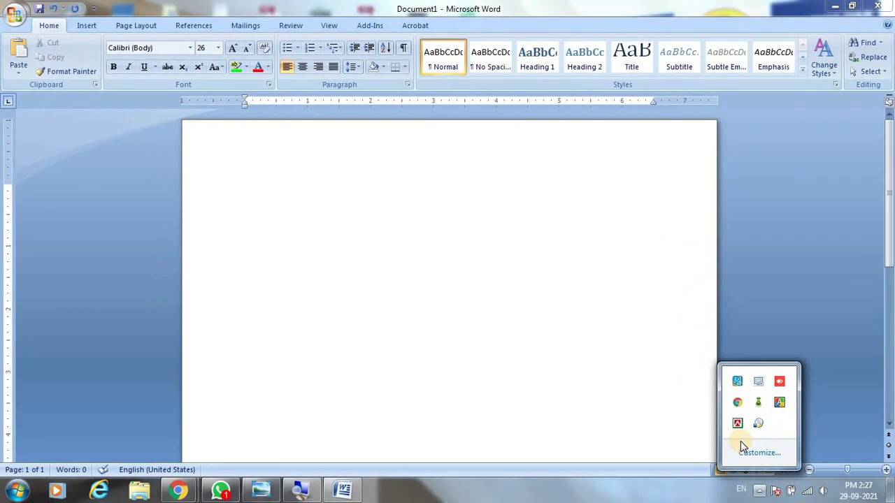
- Make the text Ctrl+Alt+B in the Bengali note bold and place the cursor at the end of the line
left_click(318, 259)
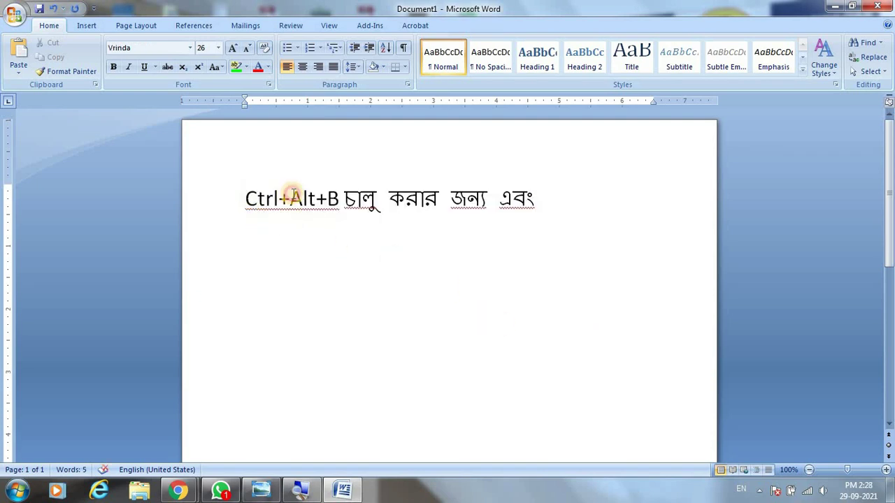
left_click_drag(293, 194, 336, 204)
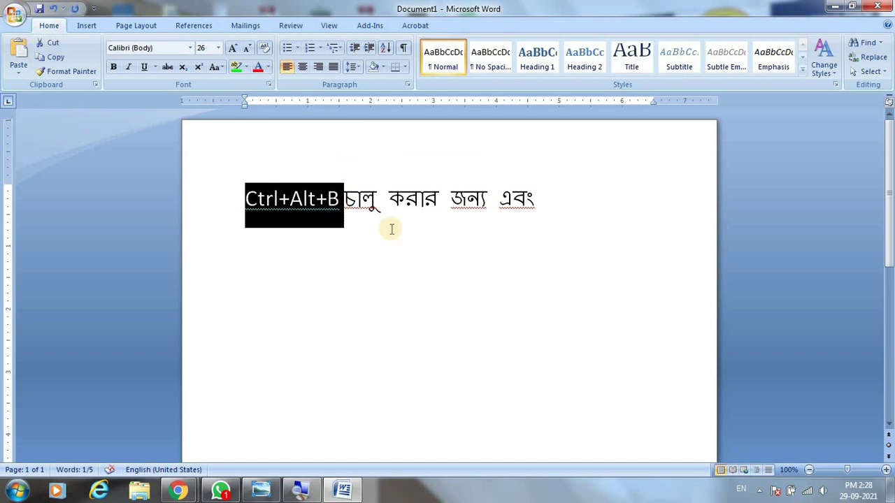
key("ctrl+b")
left_click(555, 201)
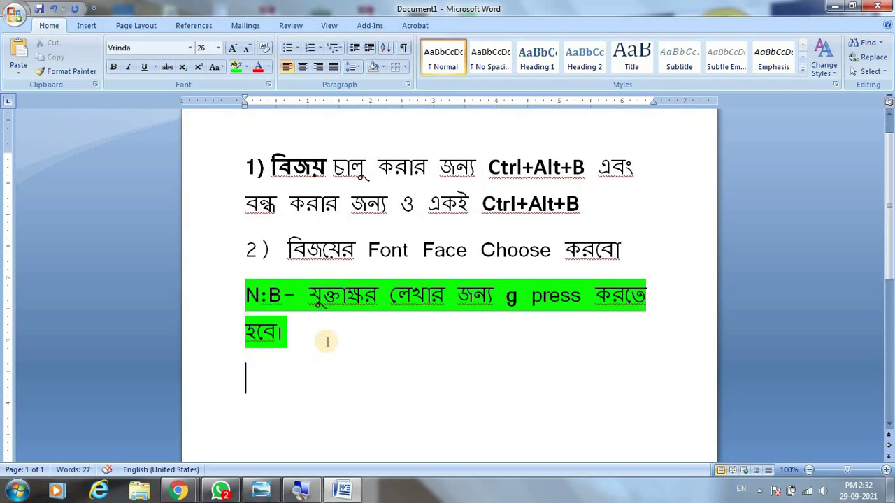
scroll(328, 343, "down", 2)
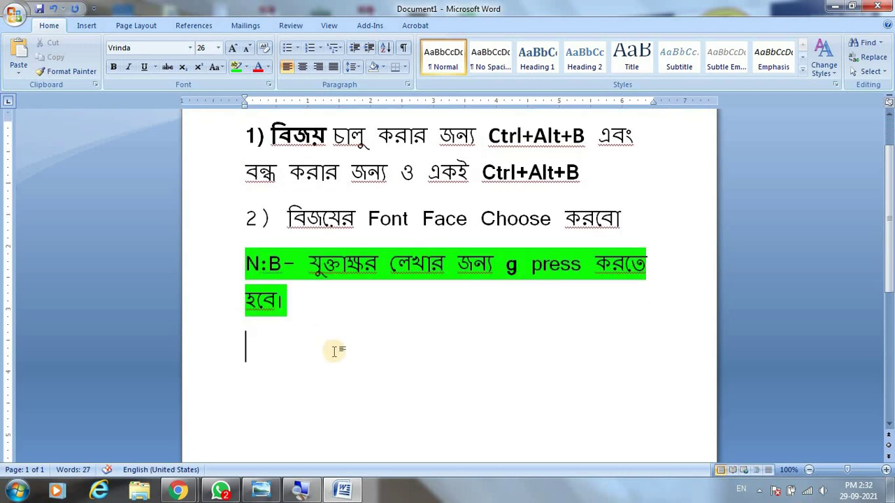
scroll(355, 355, "up", 1)
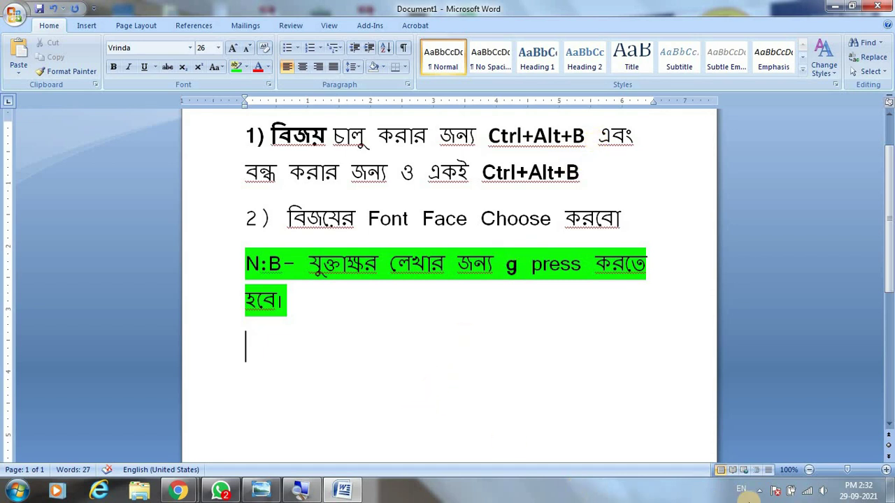
- Check that Bijoy Bayanno is running and set the empty line below the green highlighted note to the SutonnyMJ font
left_click(759, 490)
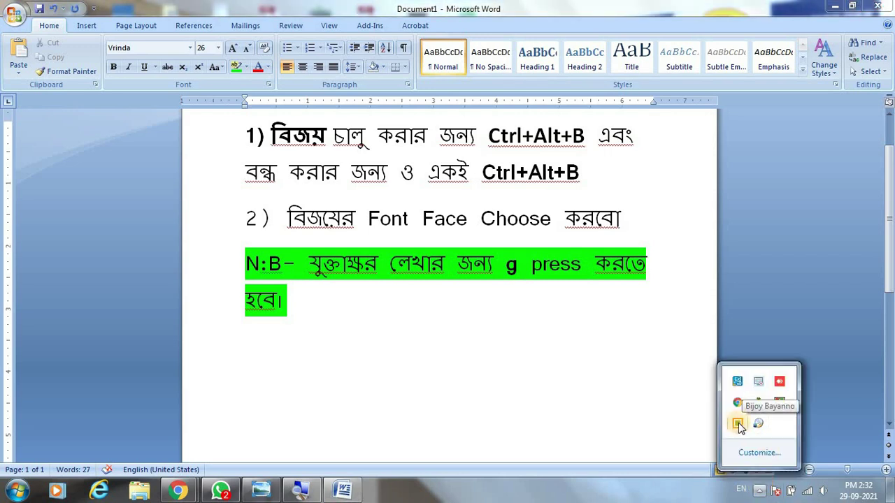
left_click(244, 363)
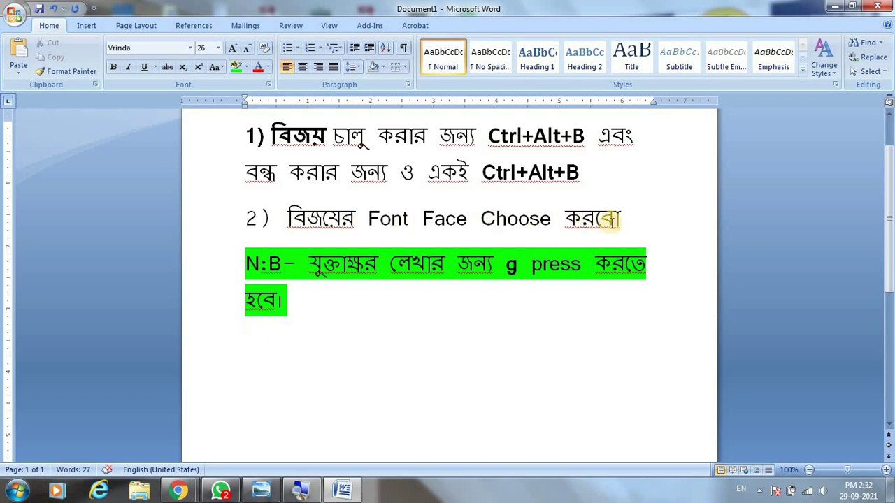
left_click(190, 48)
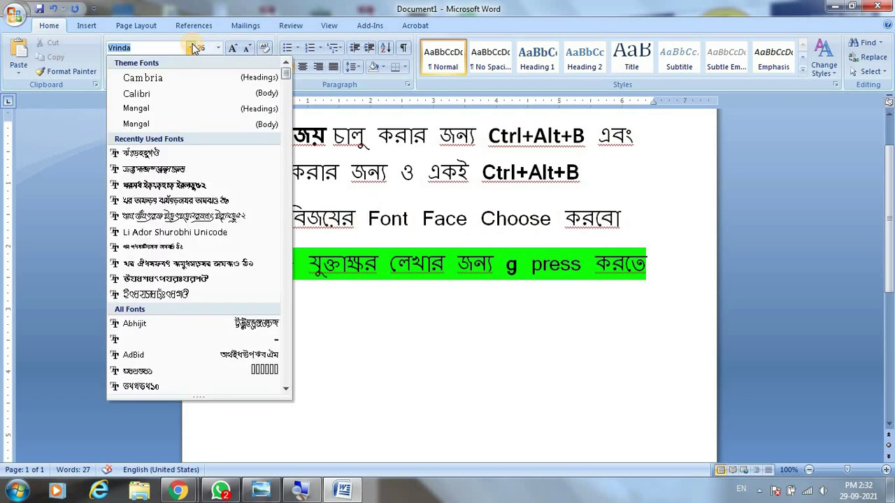
left_click(146, 157)
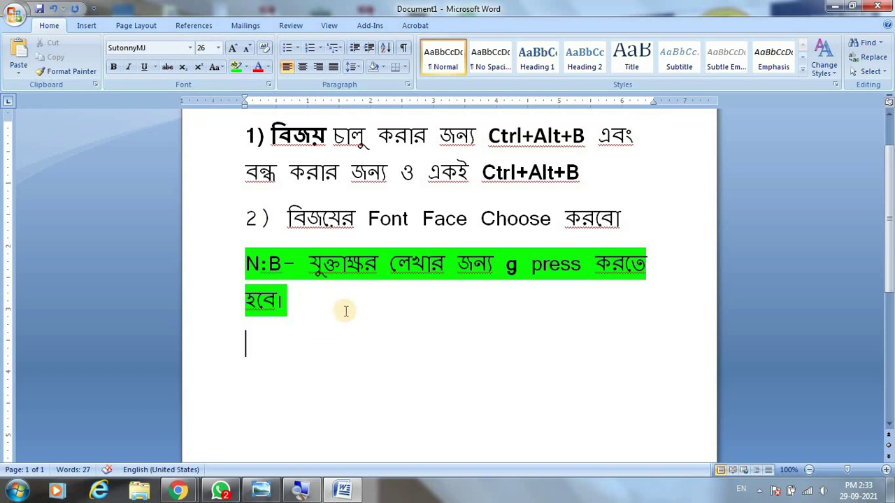
- Write এন্ড মন্ডল in Bengali on the empty line below the highlighted note
scroll(342, 323, "down", 1)
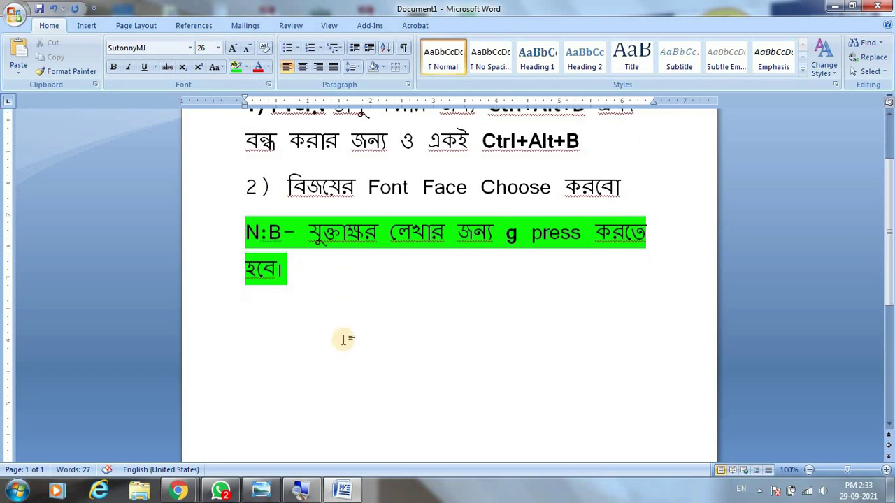
type("ম")
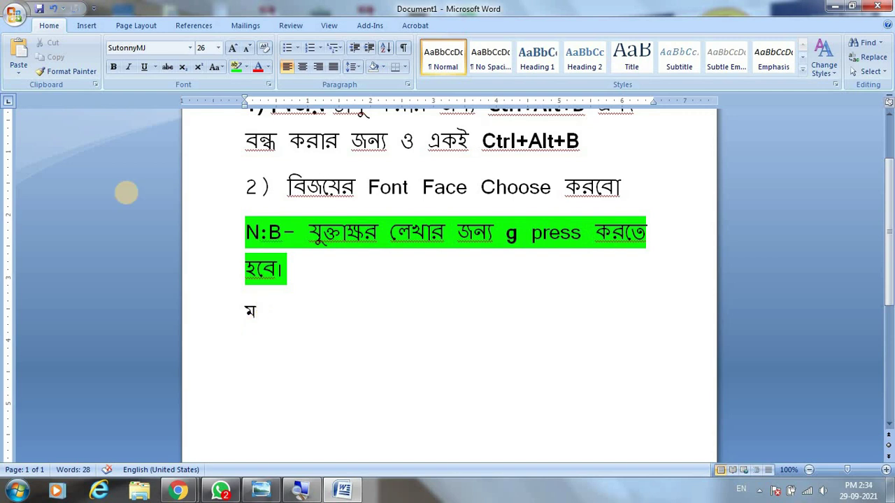
type("ন")
type("এ")
type("্ড")
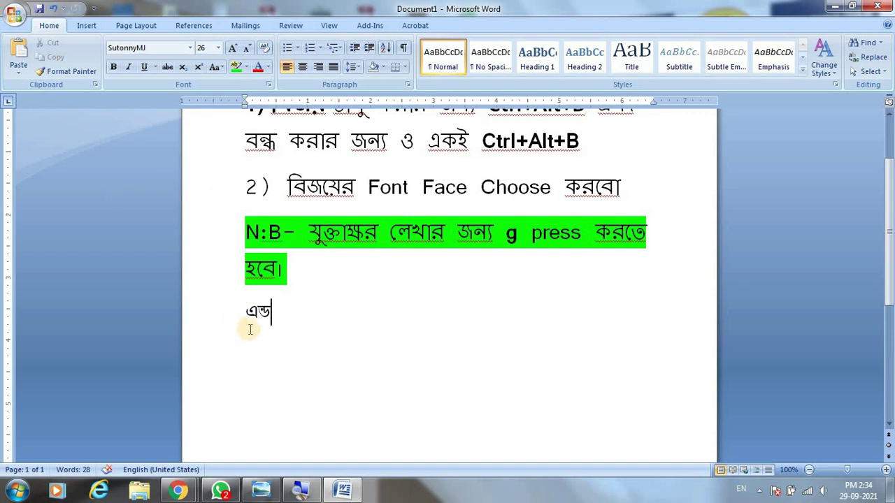
double_click(307, 317)
left_click(297, 316)
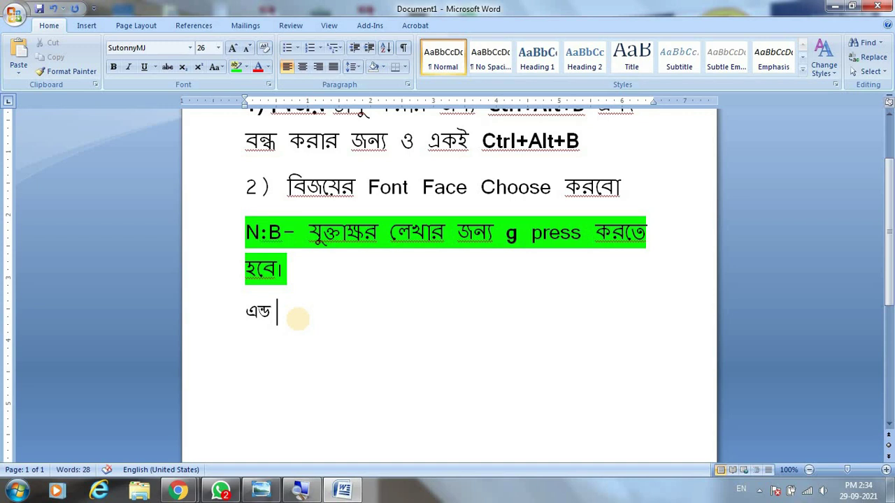
type("মন্ডল")
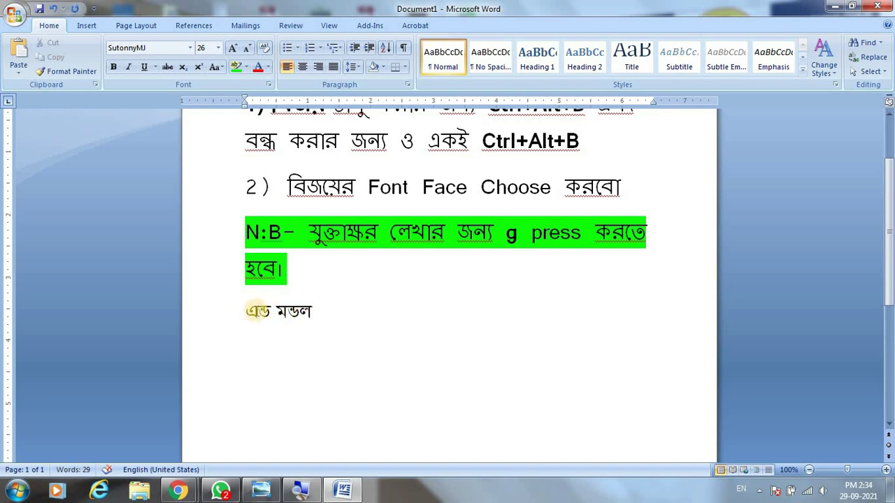
- Delete the word এন্ড in front of মন্ডল and place the cursor after মন্ডল, separated by a space
left_click(260, 312)
left_click_drag(260, 313, 270, 313)
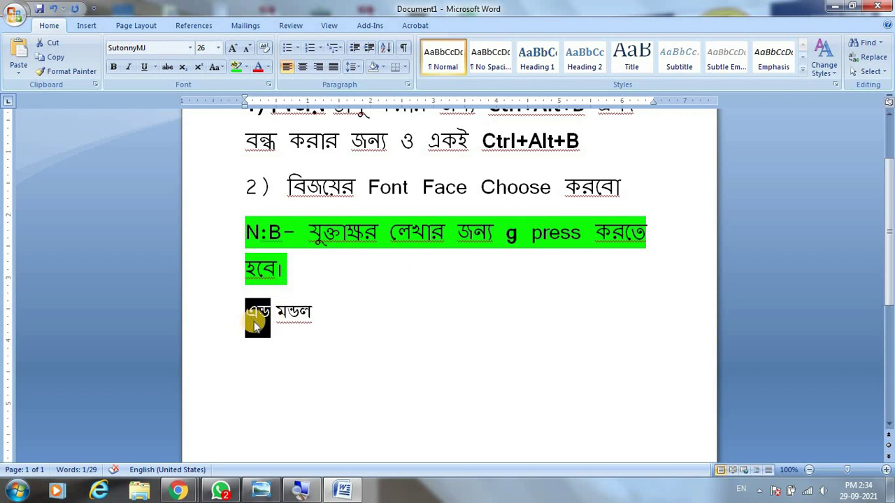
left_click(278, 318)
key("BackSpace")
key("BackSpace")
key("BackSpace")
key("BackSpace")
key("BackSpace")
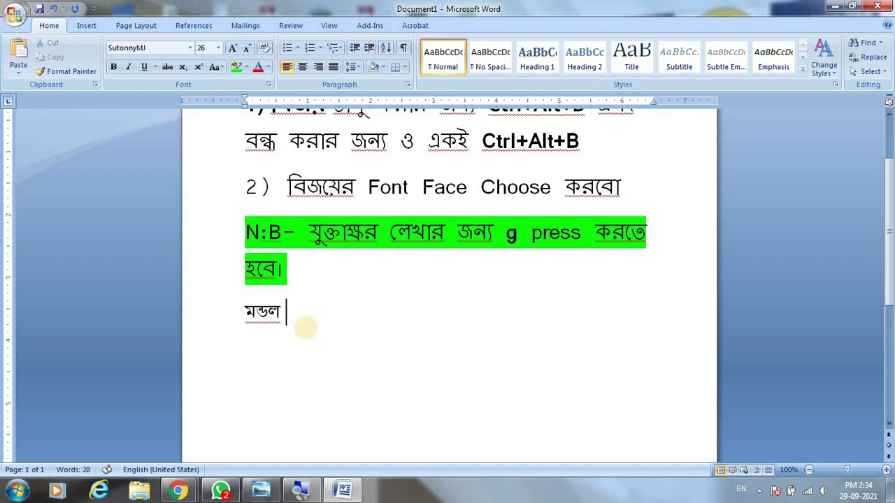
- Add ক and the vowel sign ি after মন্ডল, and enlarge the whole line to font size 72
type("ক")
type("া")
triple_click(240, 314)
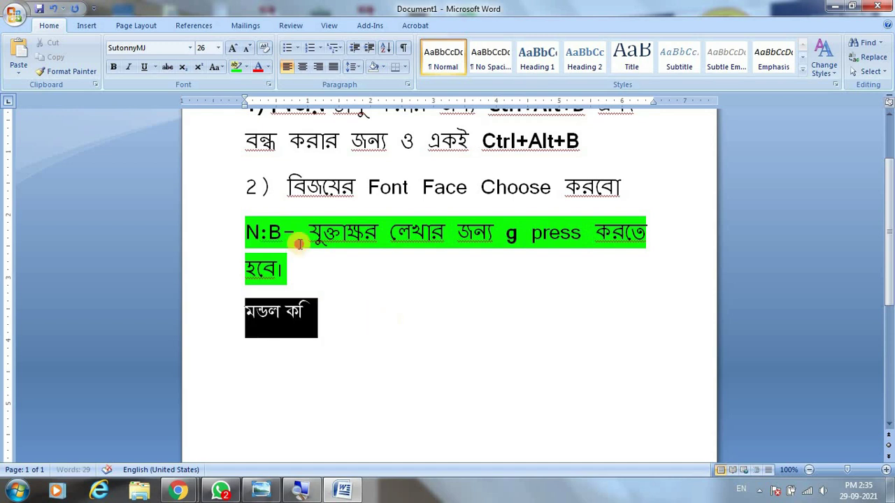
left_click(233, 47)
left_click(232, 48)
left_click(233, 47)
left_click(233, 47)
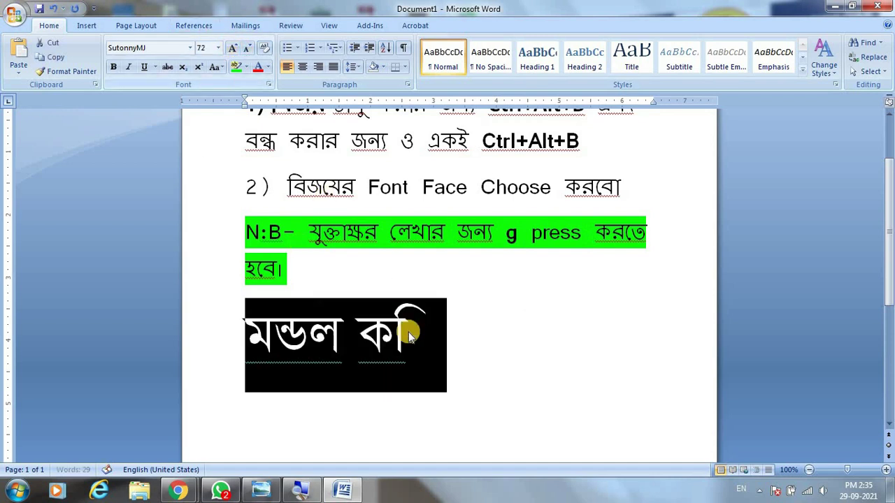
- Retype the vowel sign after ক, complete the word কম্পিউটার and start a new line
left_click(430, 348)
key("BackSpace")
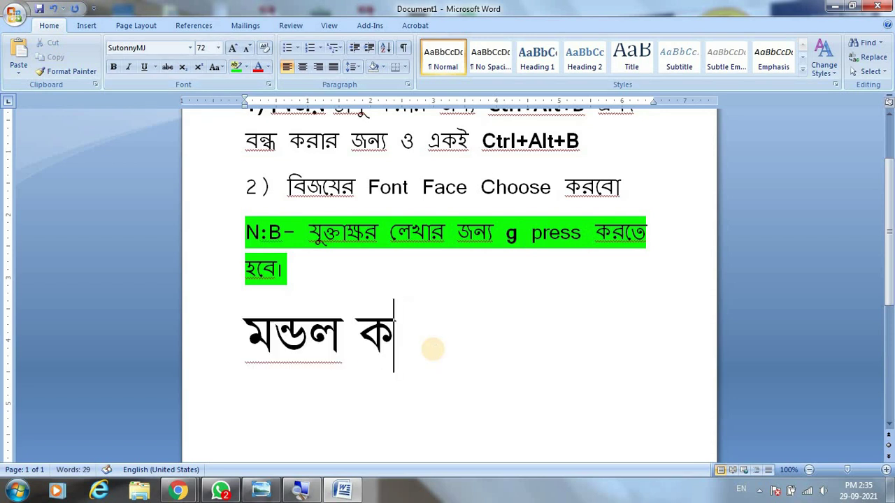
type("ি")
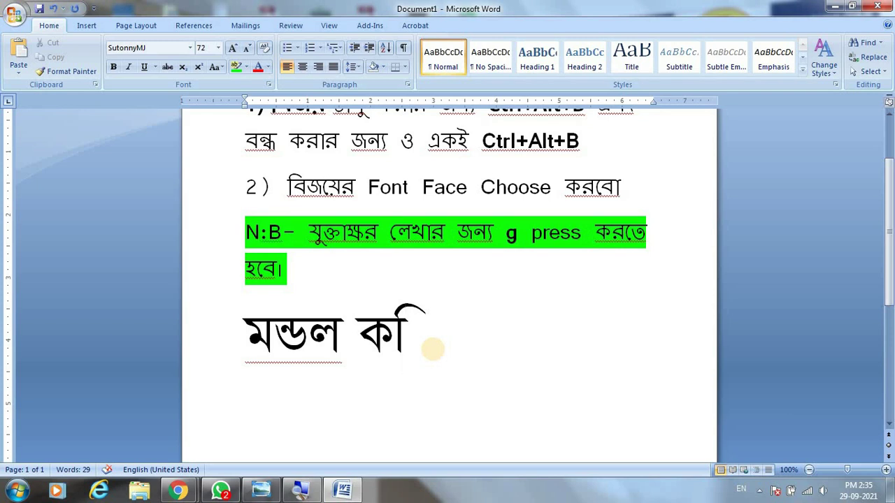
type("ম")
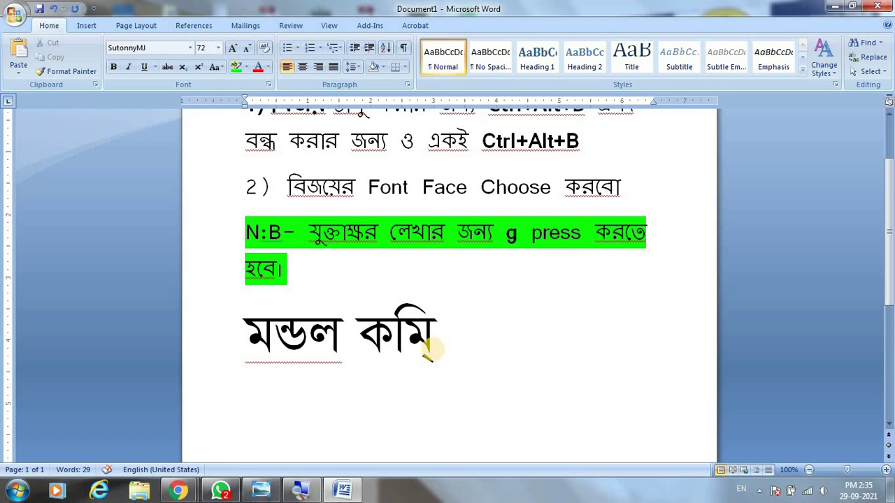
type("্প")
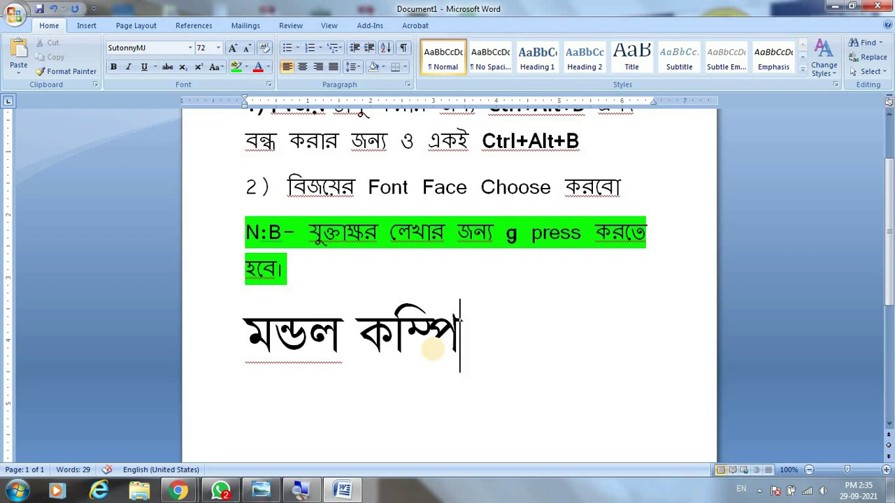
type("উ")
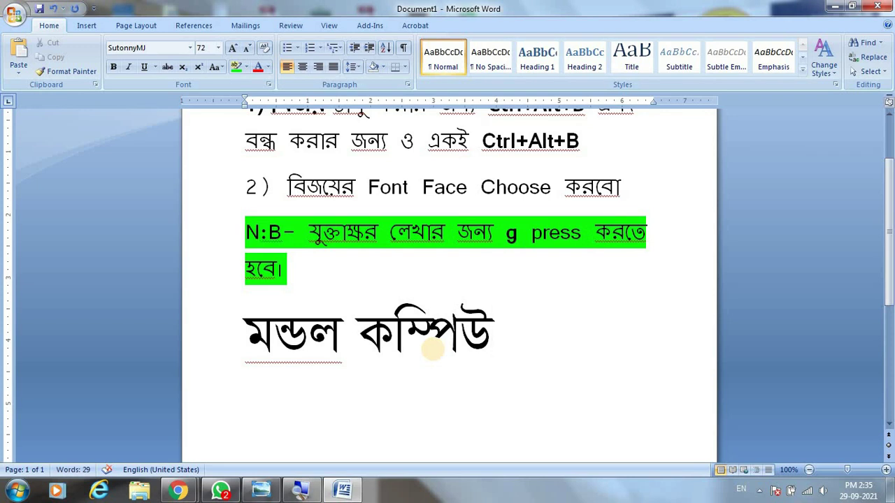
type("টার")
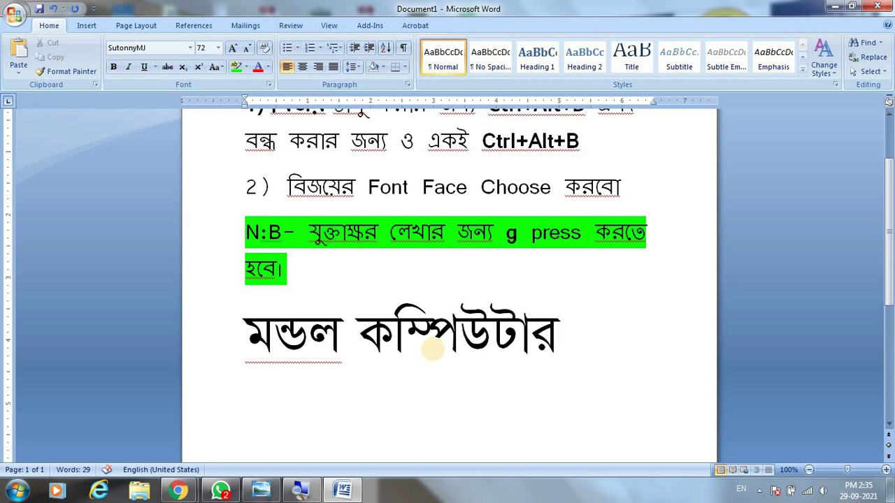
key("Return")
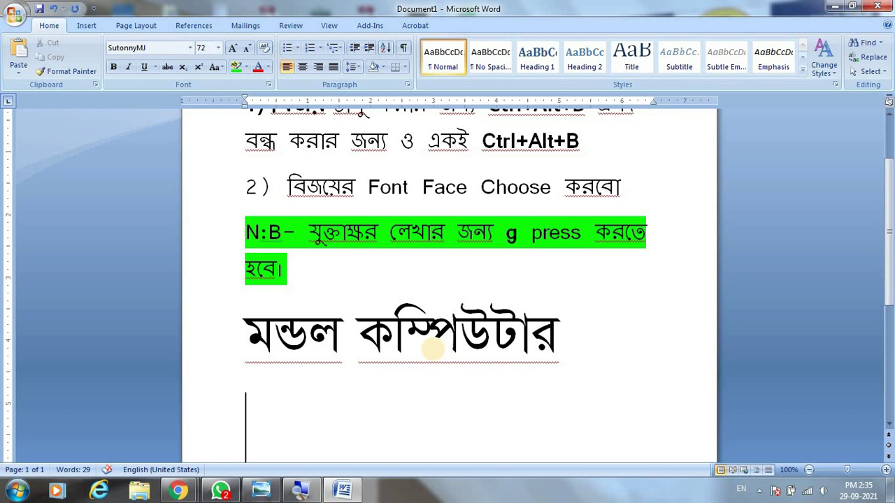
- Write যুক্তাক্ষর on the new line below মন্ডল কম্পিউটার, followed by a space and কৃ
scroll(318, 216, "down", 1)
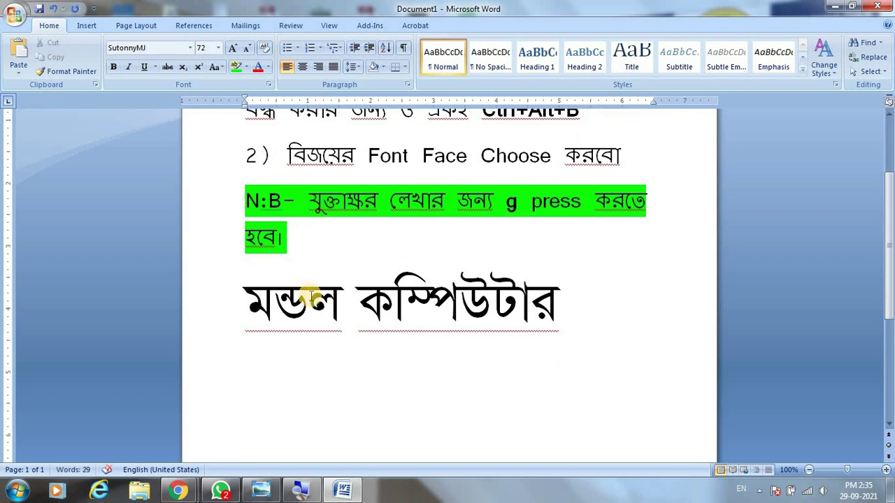
type("w")
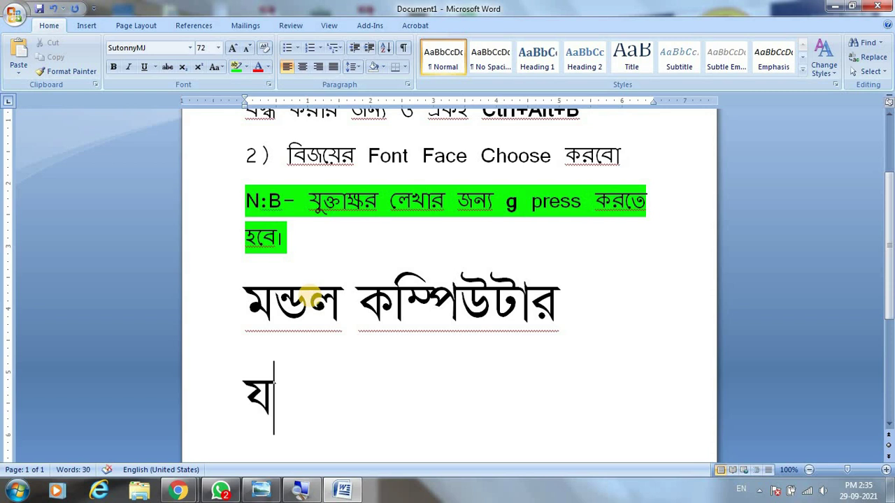
type("s")
type("j")
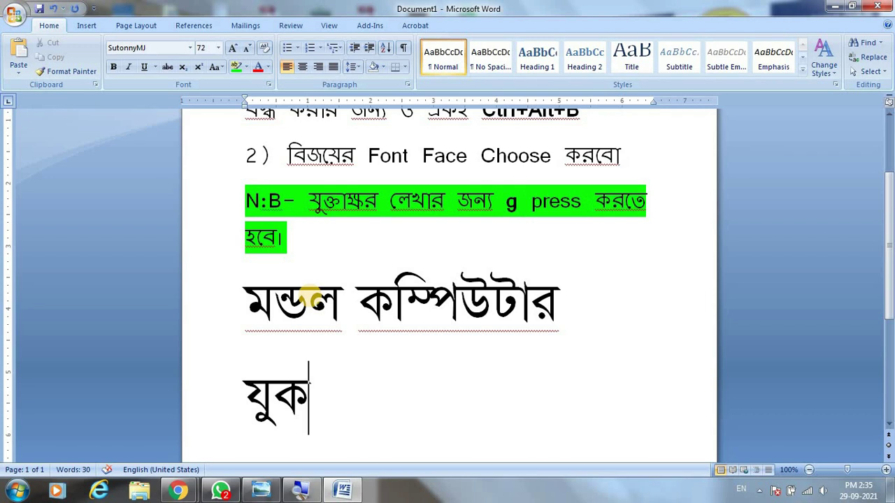
type("gk")
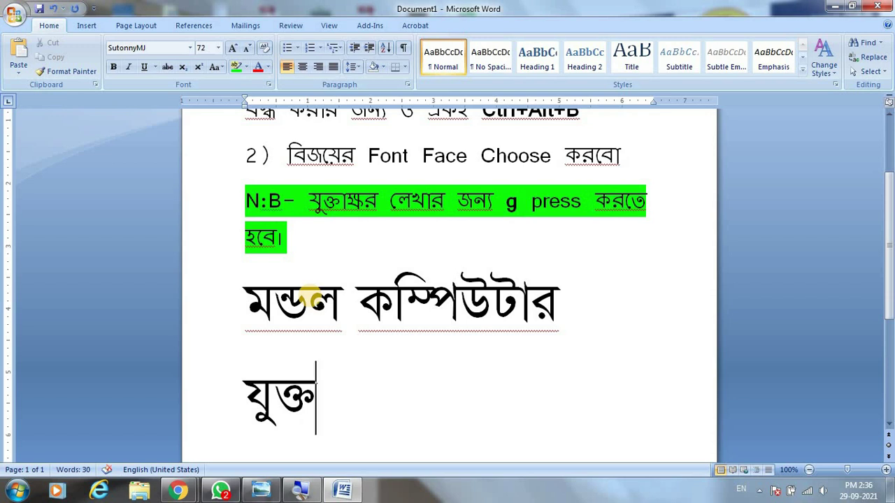
type("f")
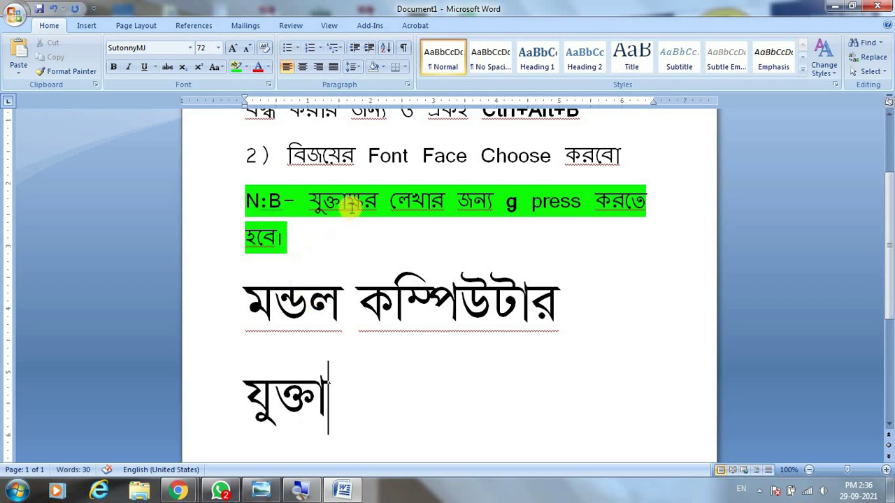
scroll(353, 196, "down", 1)
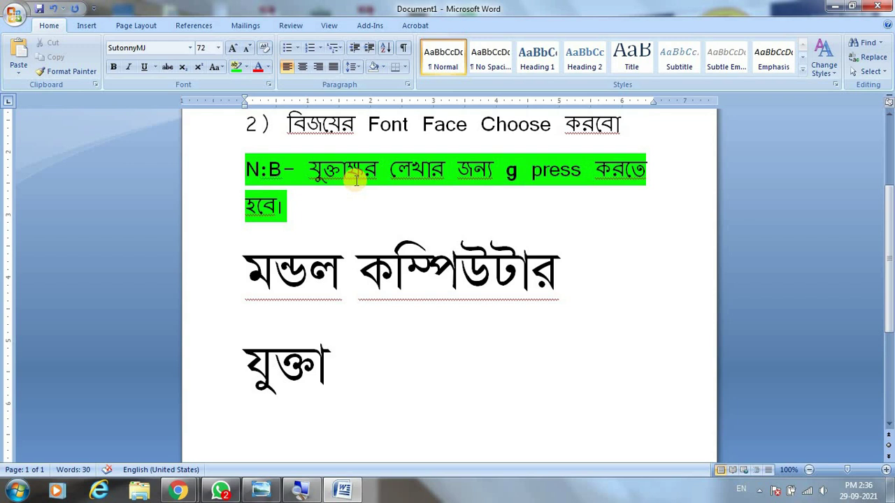
type("ক")
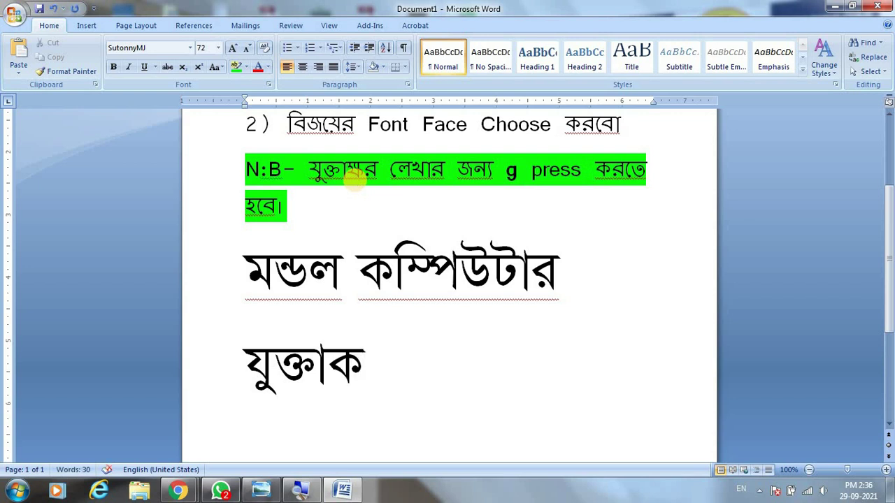
type("্ষ")
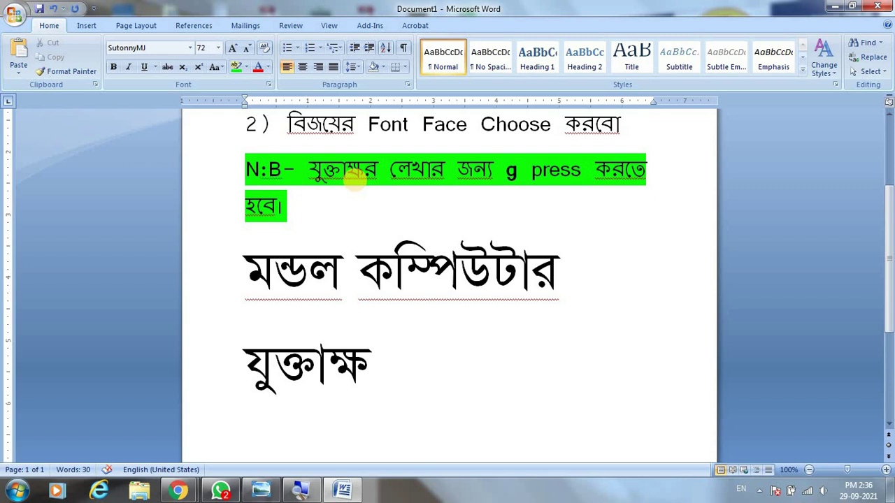
type("র")
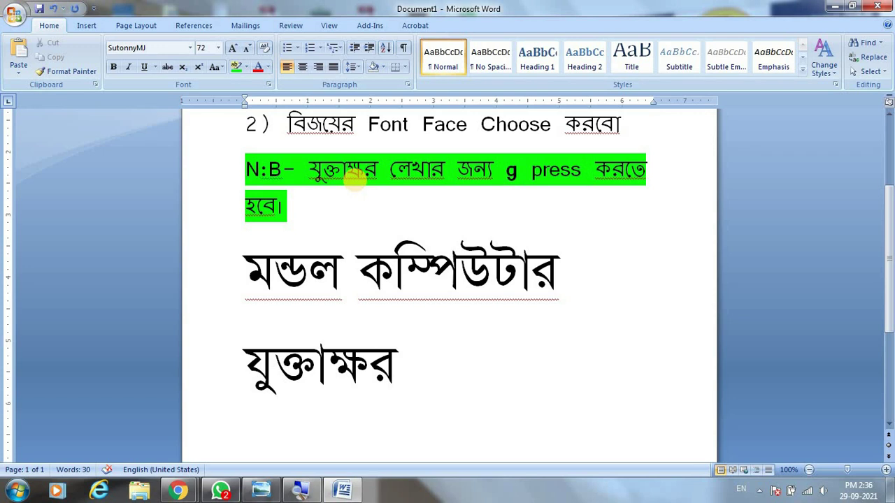
type("ক")
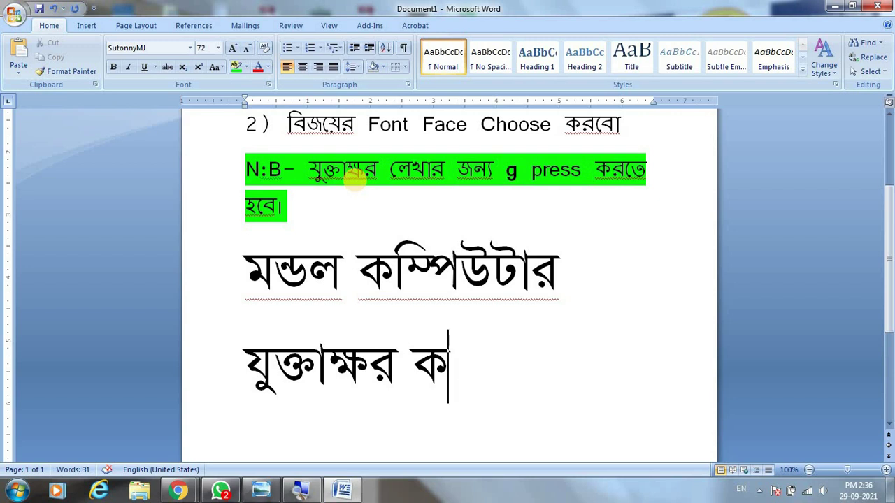
type("a")
type("ষ")
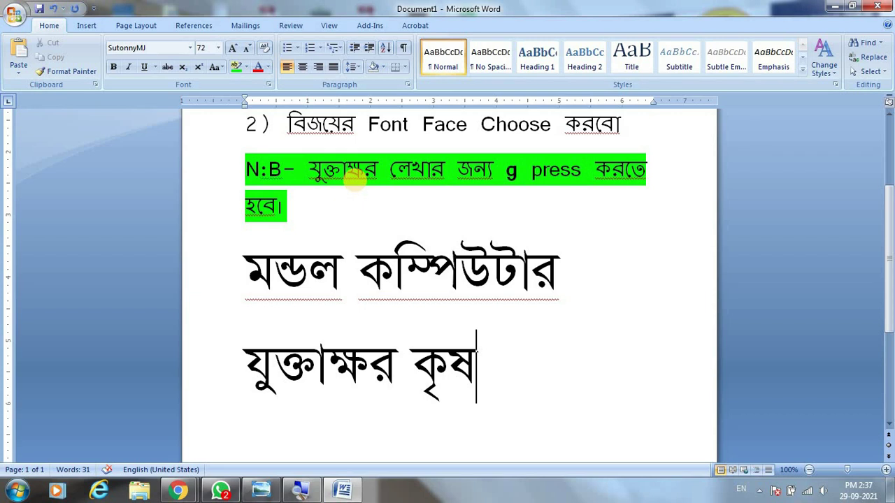
type("gI")
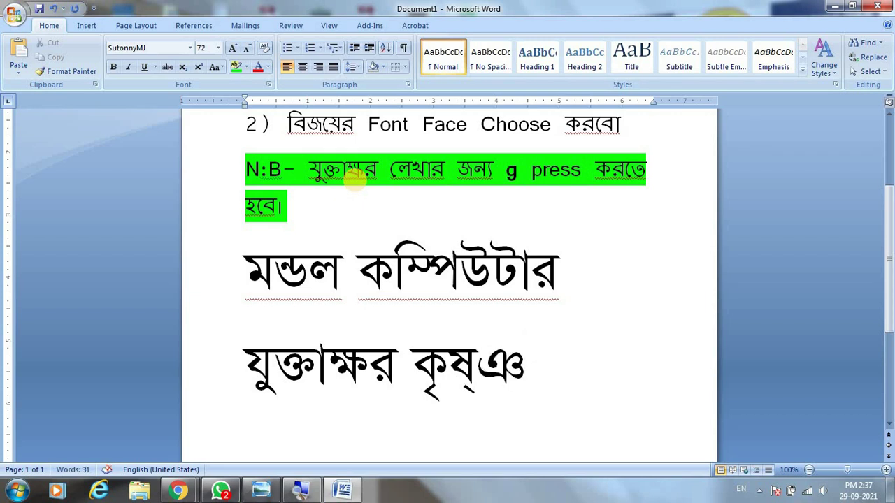
key("BackSpace")
key("BackSpace")
key("BackSpace")
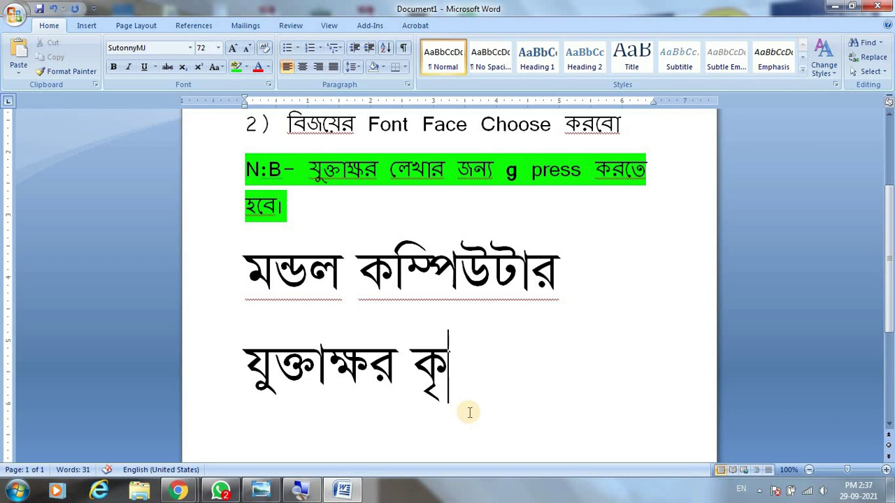
- Add the conjunct ষ্ণ after কৃ to complete the word কৃষ্ণ
type("ষ")
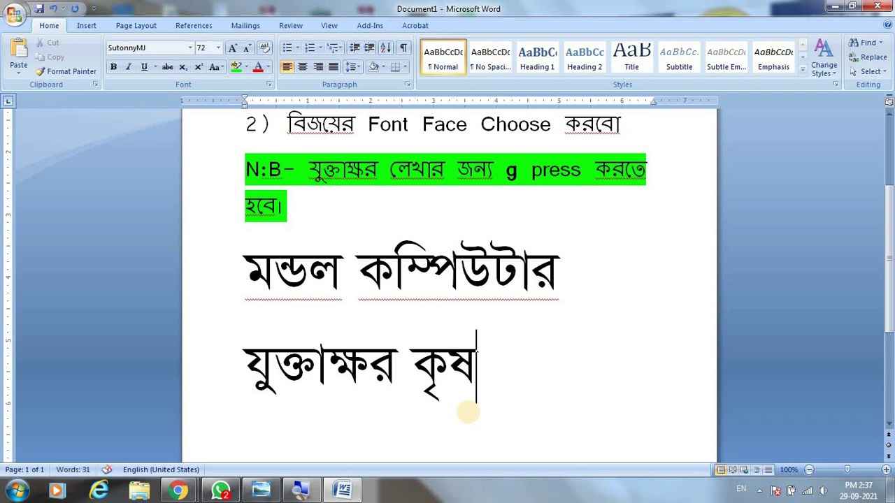
type("্")
type("ণ")
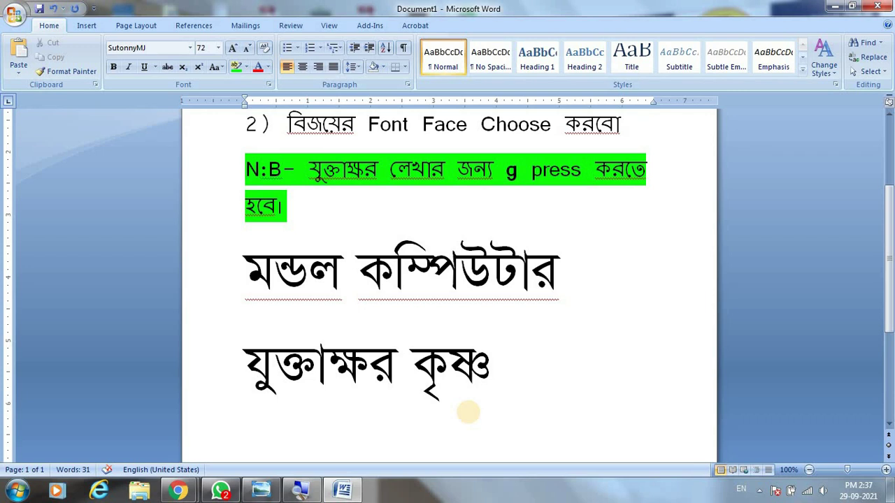
- Write ব্রাহ্মণ after কৃষ্ণ and add Computer- on the following line in the Calibri (Body) font
type("ব")
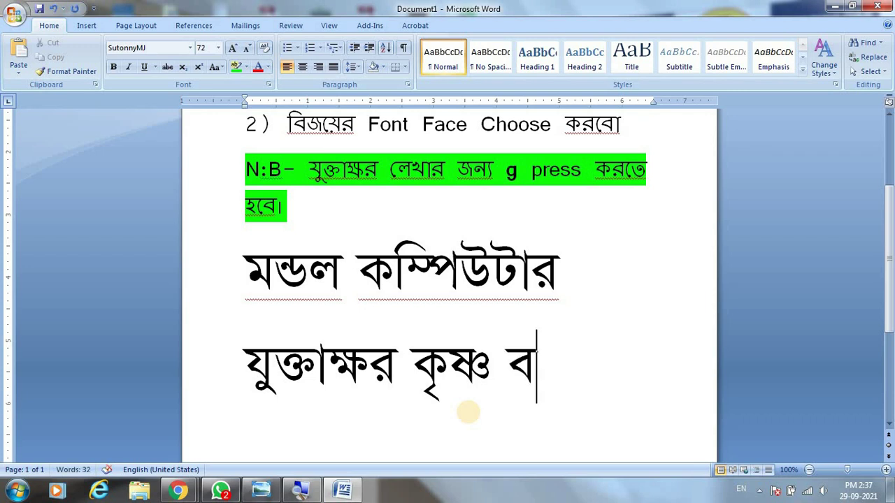
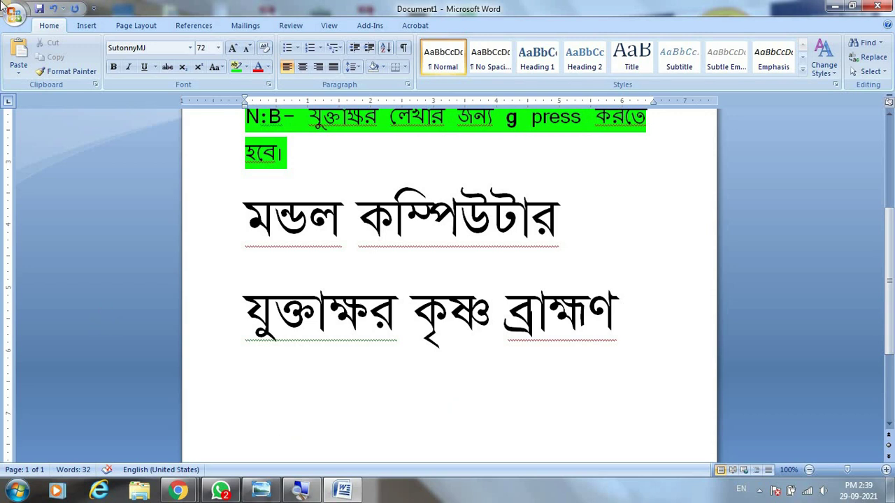
left_click(190, 48)
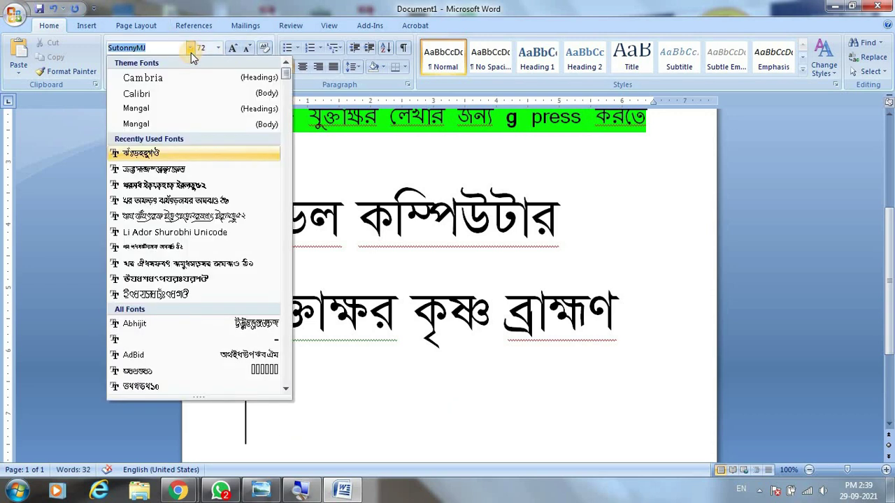
left_click(137, 98)
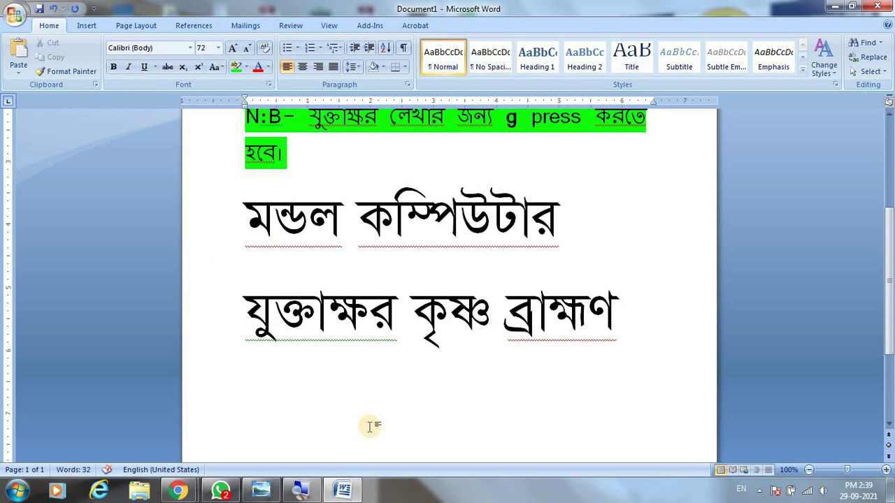
type("Computer")
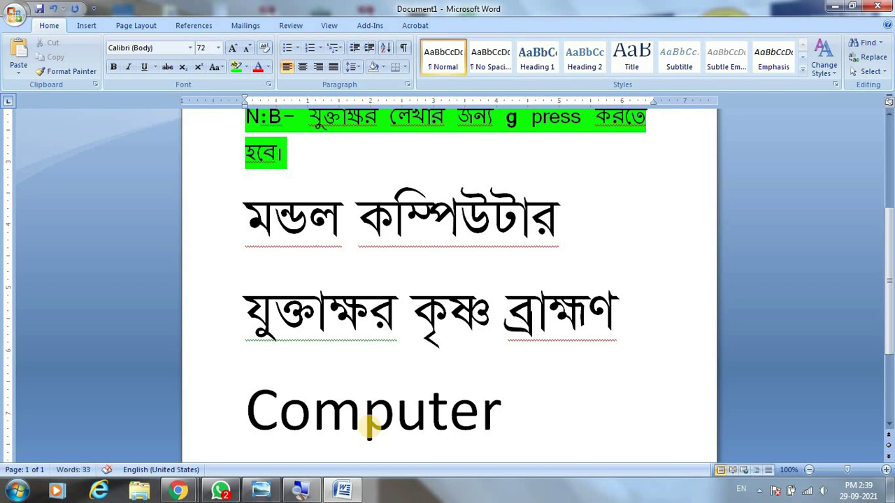
type("-")
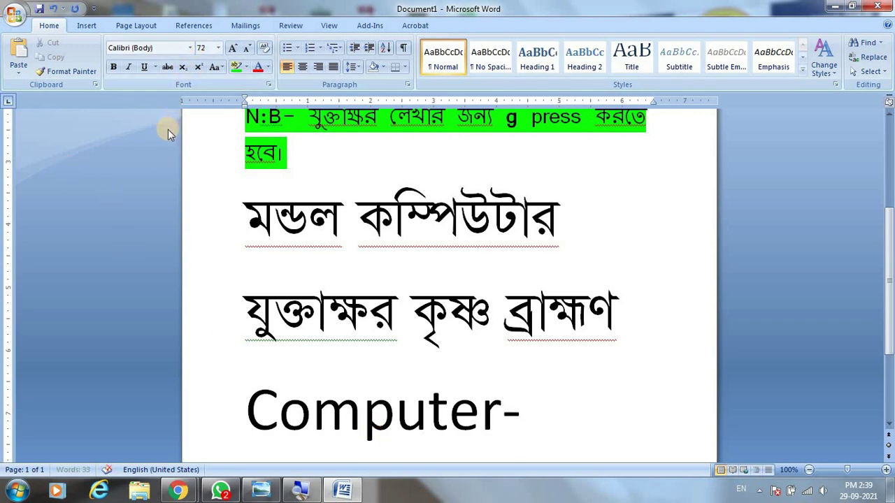
- Add এর directly after Computer- in the SutonnyMJ font
left_click(189, 48)
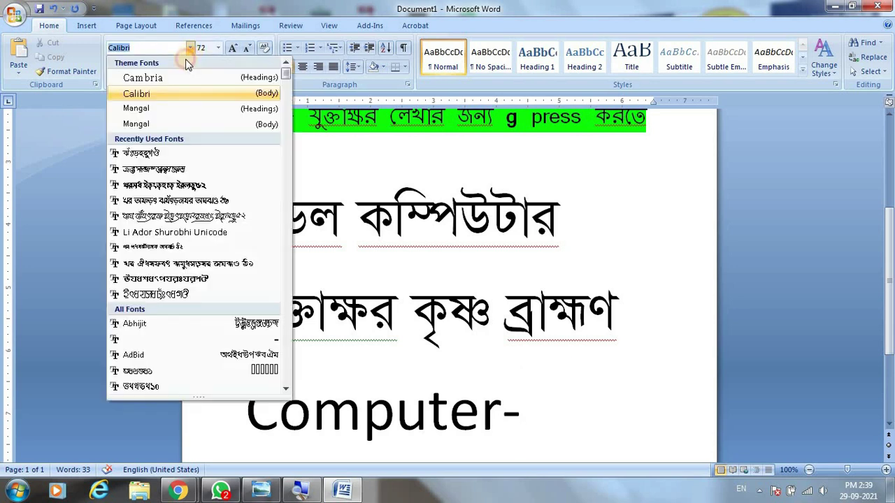
left_click(144, 154)
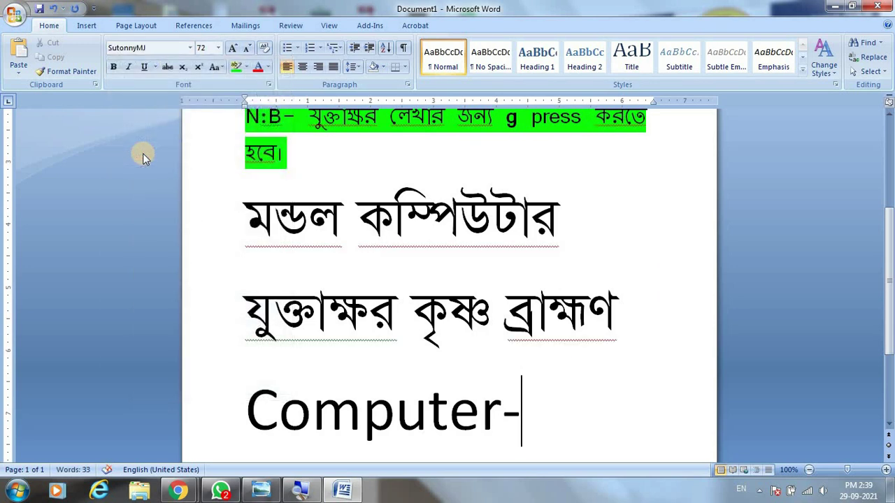
type("এর")
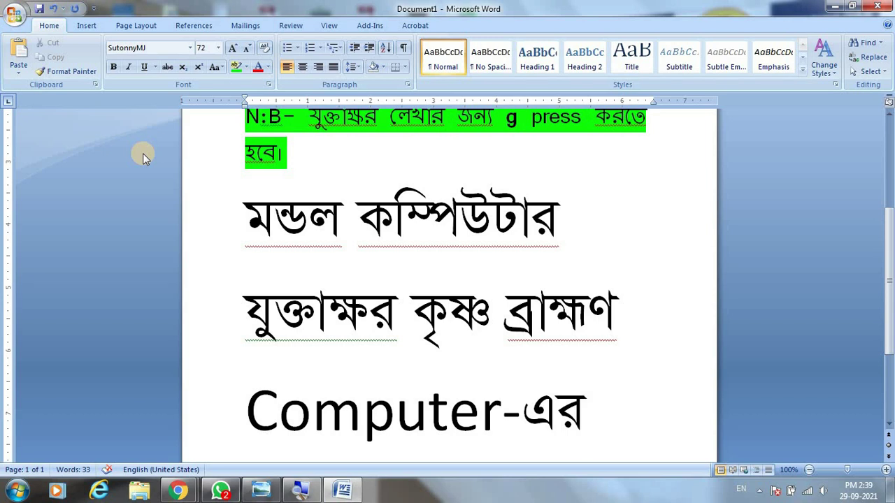
- Add Full Form after Computer-এর in the Calibri (Body) font and start a new paragraph
scroll(142, 153, "down", 2)
left_click(190, 47)
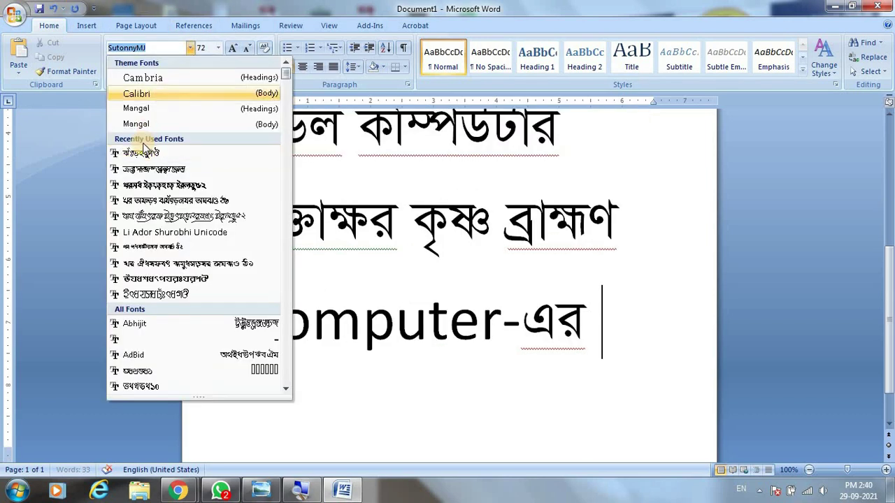
left_click(161, 93)
type("F")
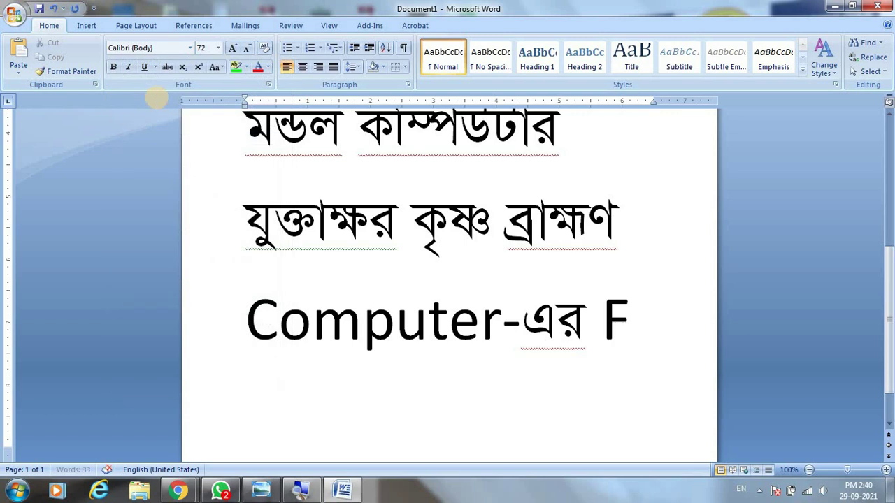
type("ull Form")
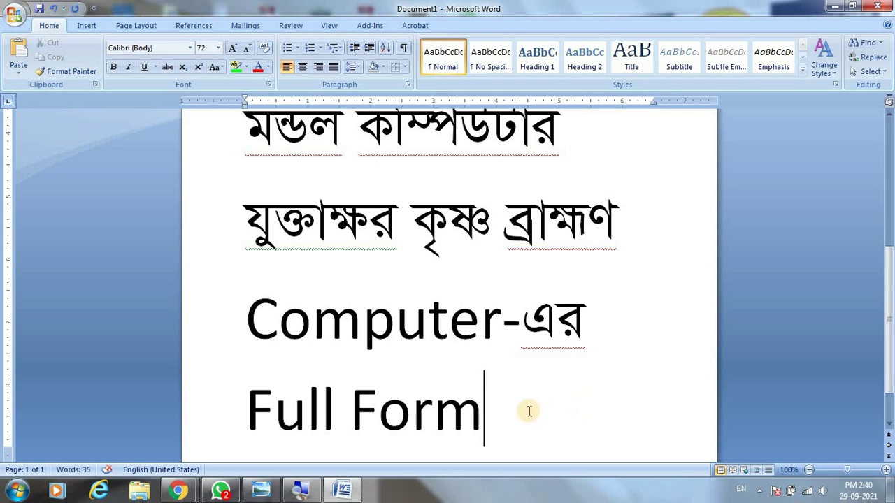
scroll(529, 406, "down", 2)
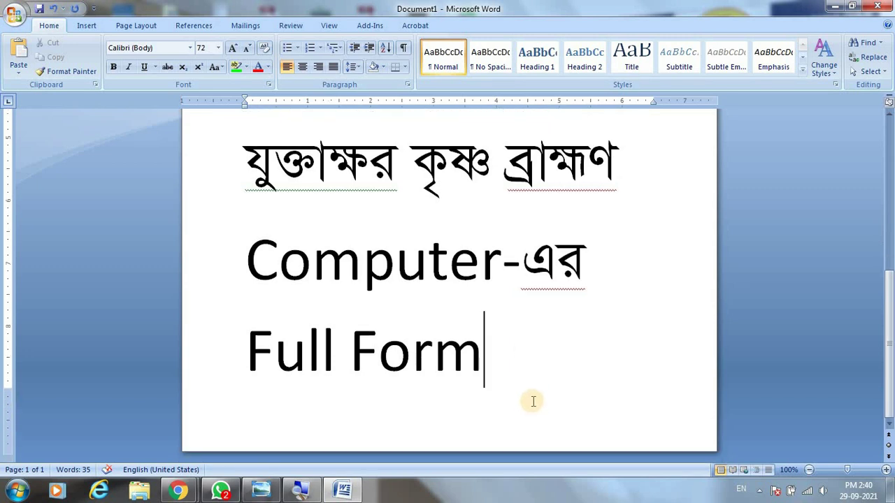
key("Return")
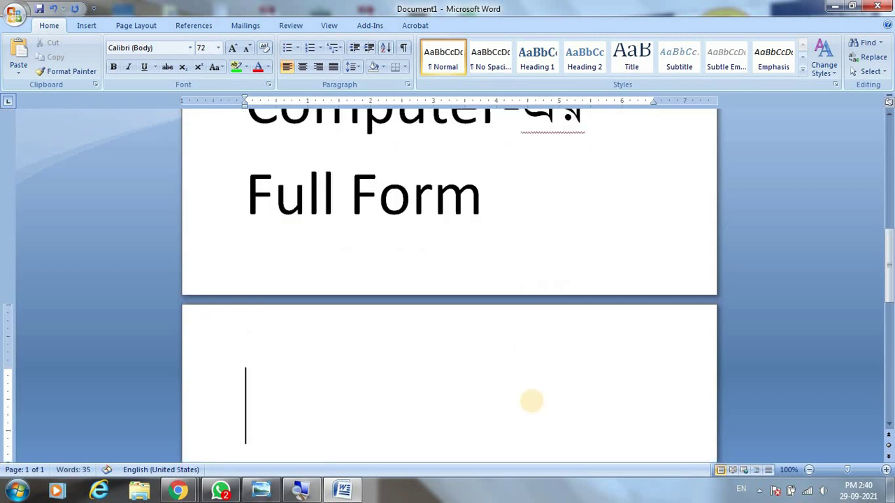
scroll(424, 251, "up", 5)
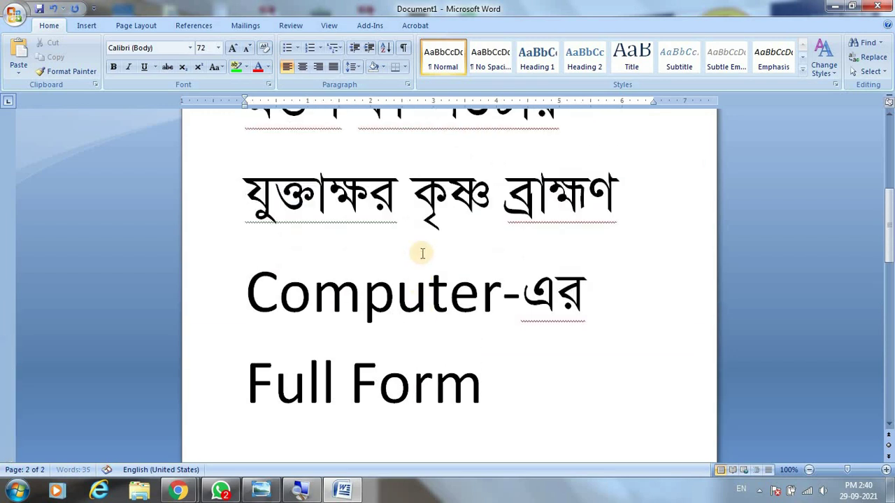
scroll(414, 261, "down", 6)
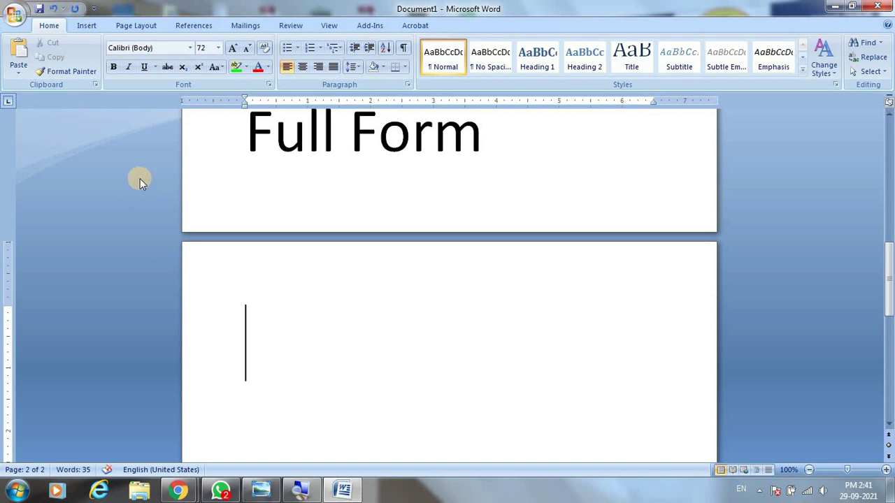
- Open the keyboard shortcut customization from the Word options and move its dialog aside
left_click(14, 14)
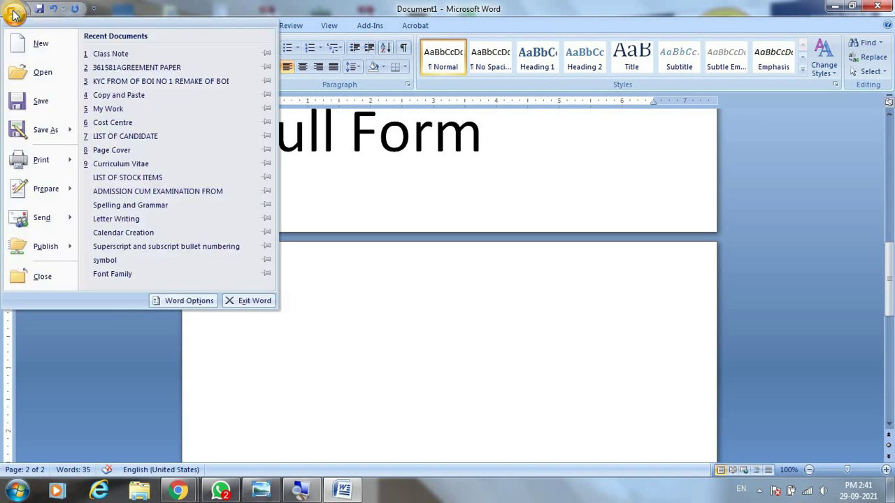
left_click(177, 302)
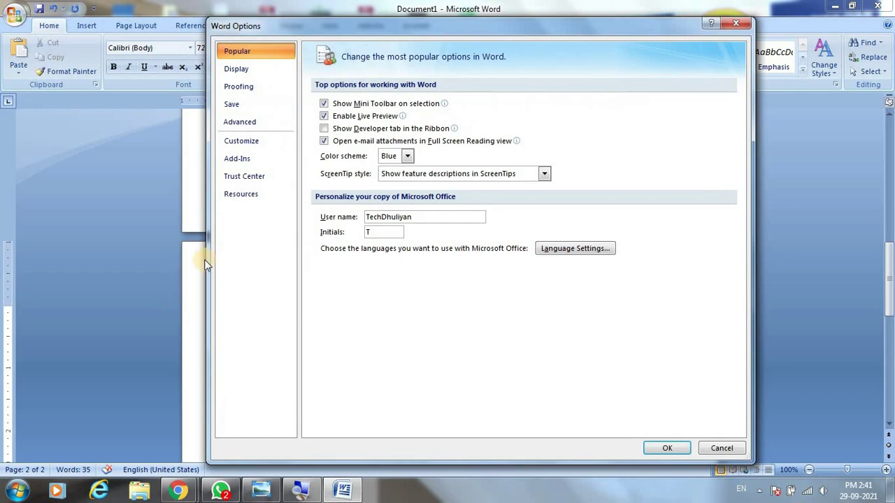
left_click(241, 144)
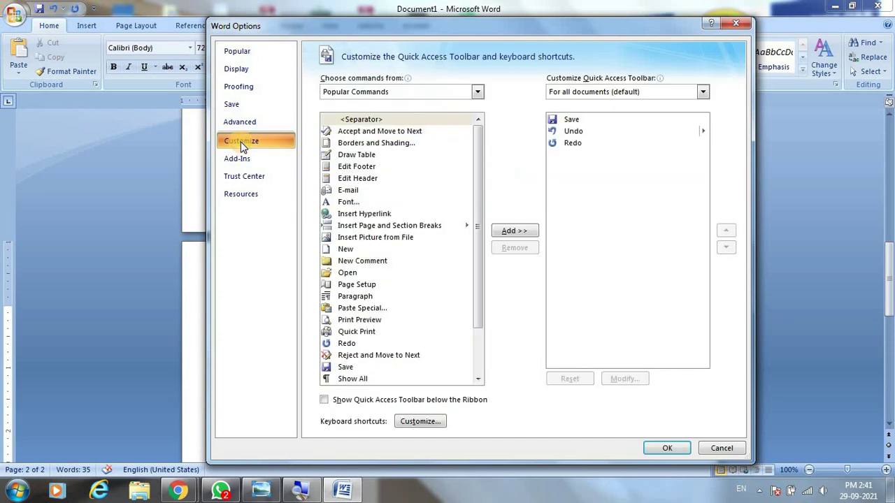
left_click(429, 422)
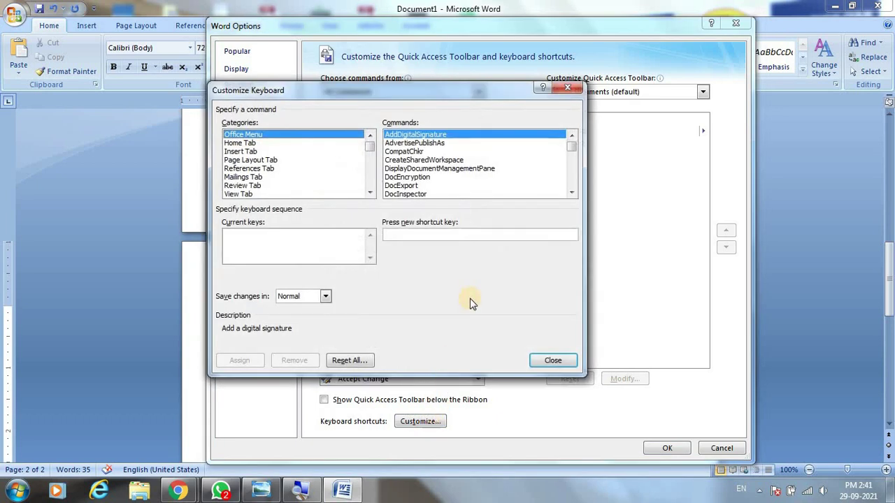
left_click_drag(341, 90, 467, 75)
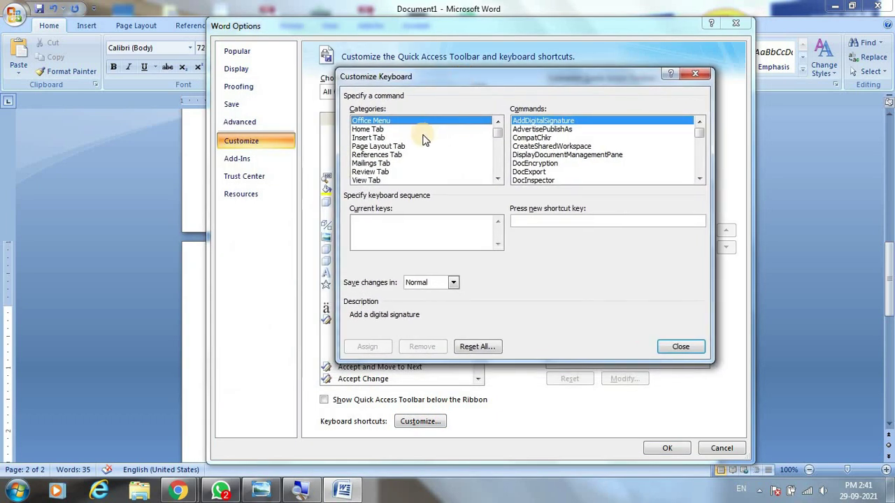
- Choose the Fonts category as the group of commands to receive keyboard shortcuts
left_click(496, 179)
left_click(496, 179)
left_click(496, 179)
left_click(496, 179)
left_click(496, 179)
left_click(496, 179)
scroll(496, 181, "down", 7)
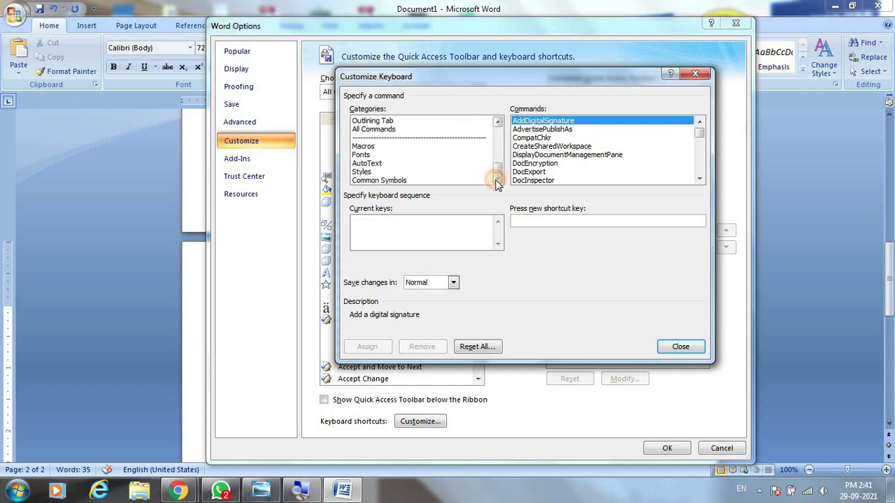
left_click(497, 124)
left_click(496, 124)
left_click(362, 172)
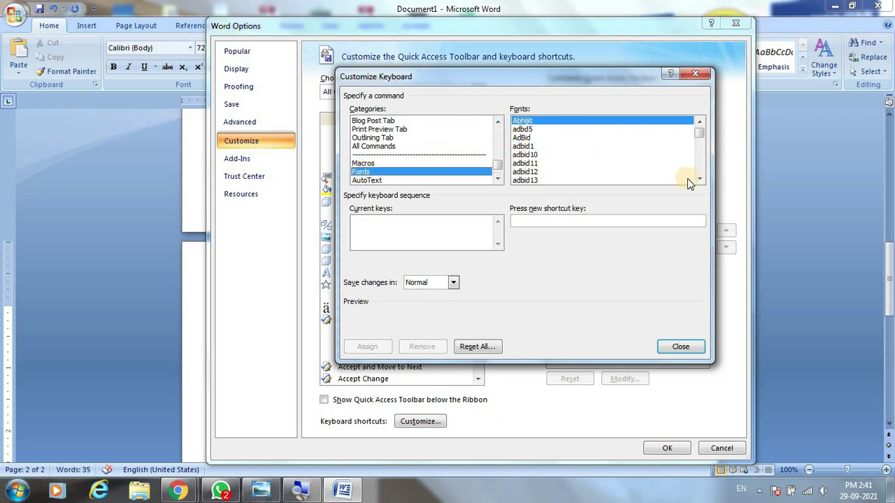
- Assign the shortcut Alt+A to the Arial font
left_click_drag(702, 180, 689, 179)
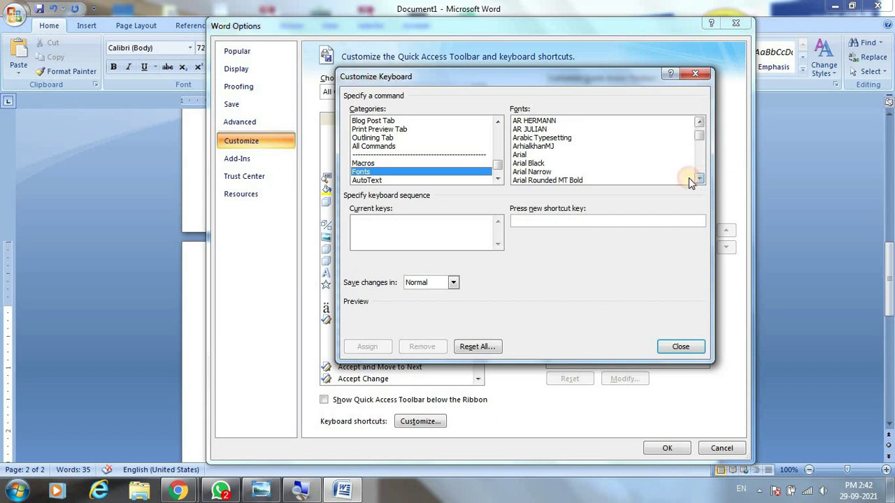
left_click(521, 155)
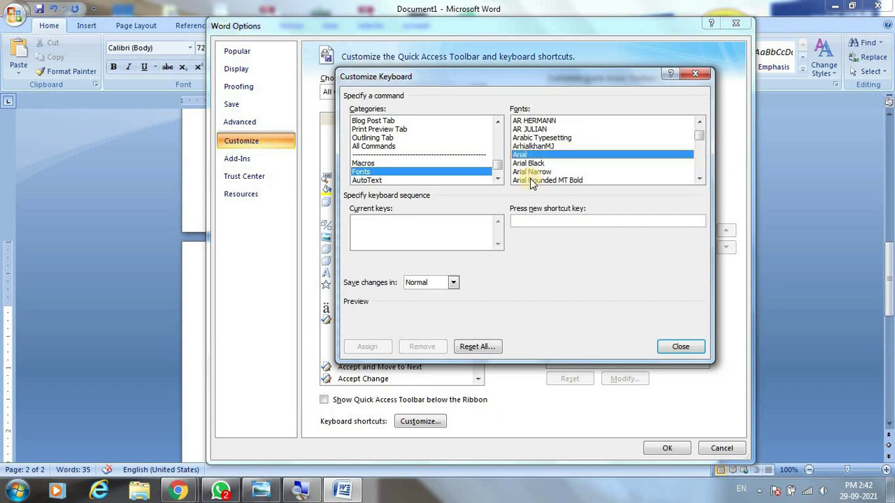
left_click(530, 219)
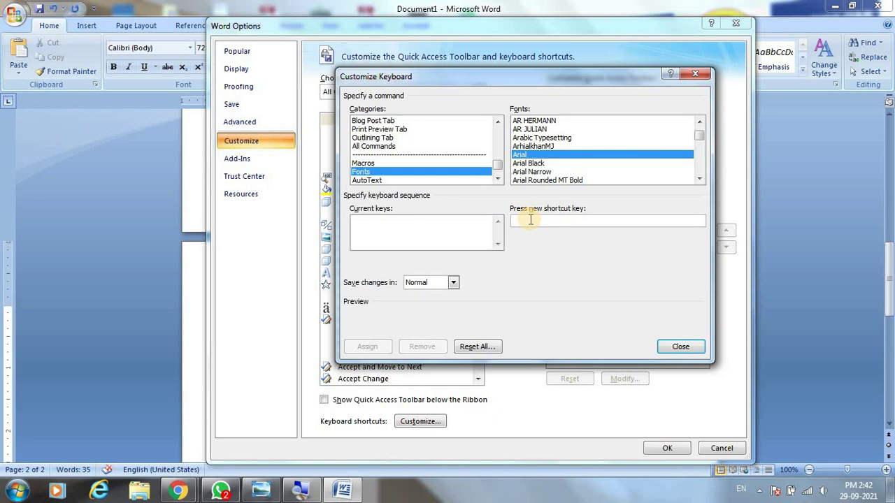
key("alt+a")
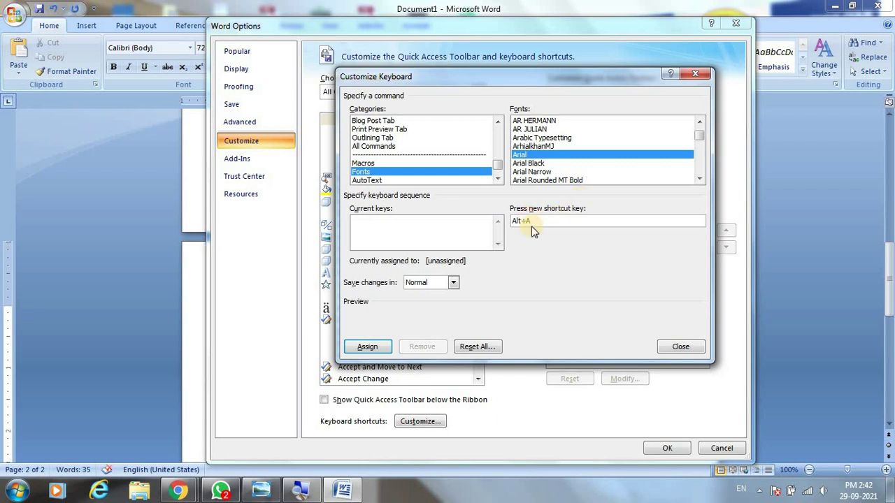
left_click(364, 349)
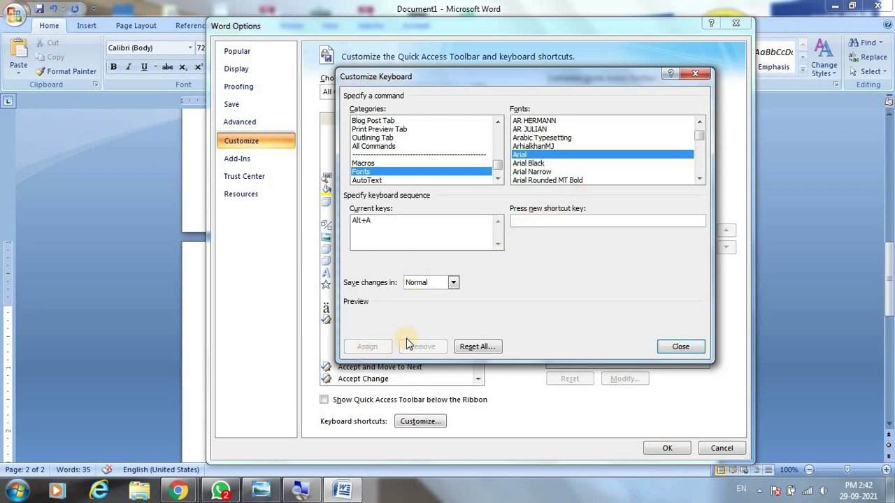
- Switch to the Google Meet call in Chrome, mute all participants and return to Word
left_click(178, 491)
left_click(121, 384)
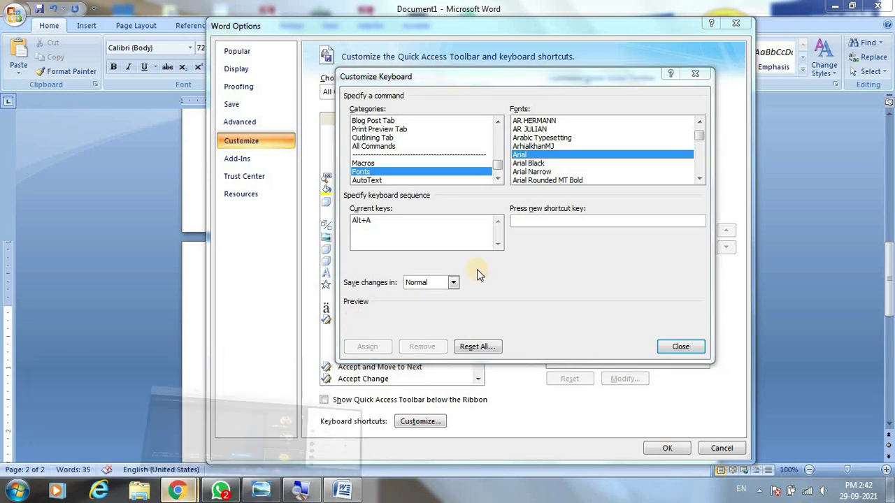
left_click(696, 127)
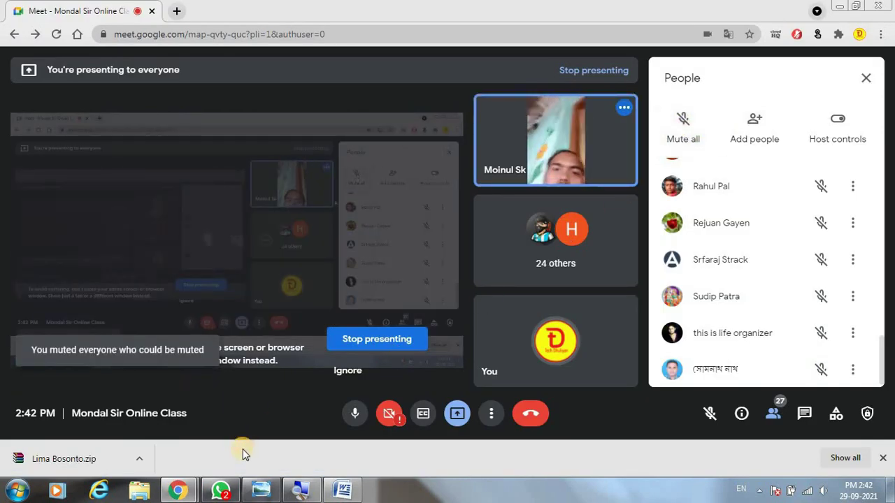
left_click(353, 490)
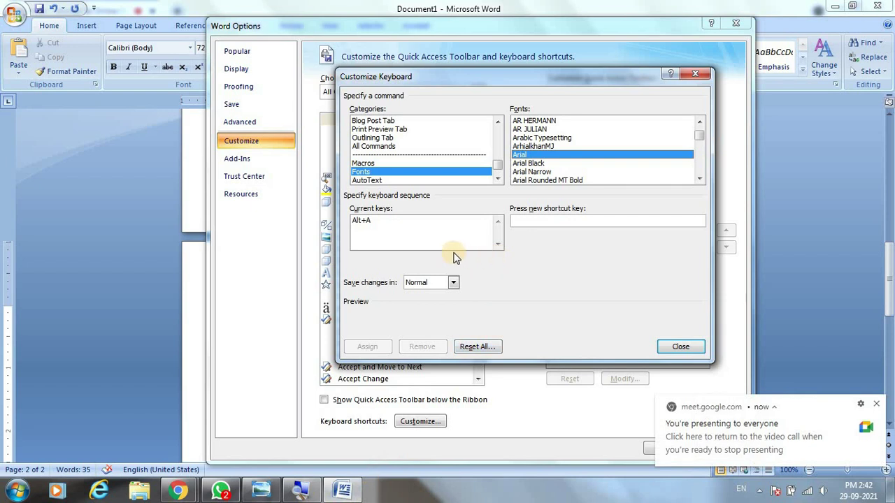
- Assign the shortcut Alt+S to the SutonnyMJ font
left_click(372, 222)
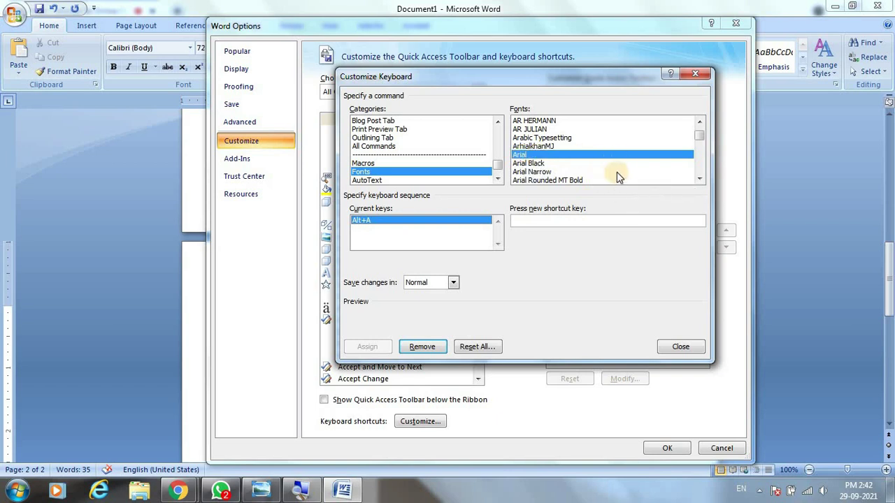
mouse_move(697, 180)
left_mouse_down()
mouse_move(698, 142)
mouse_move(703, 180)
left_mouse_up()
left_click(529, 154)
left_click(535, 219)
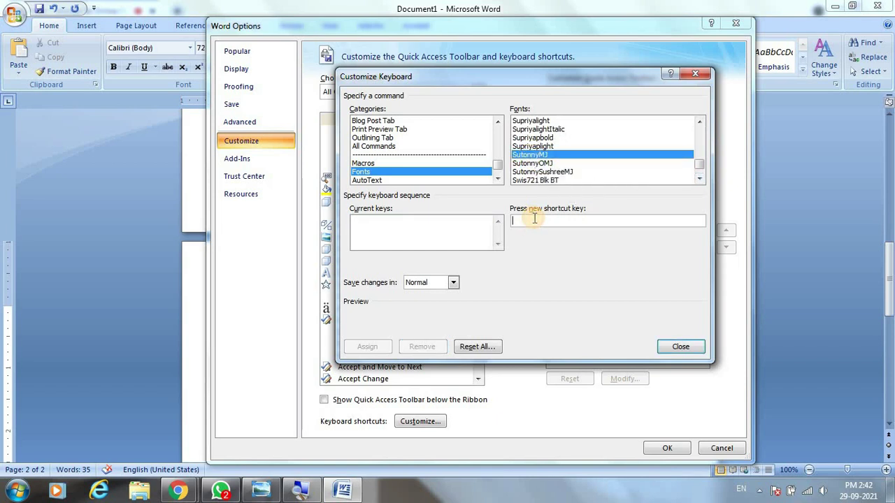
key("alt+s")
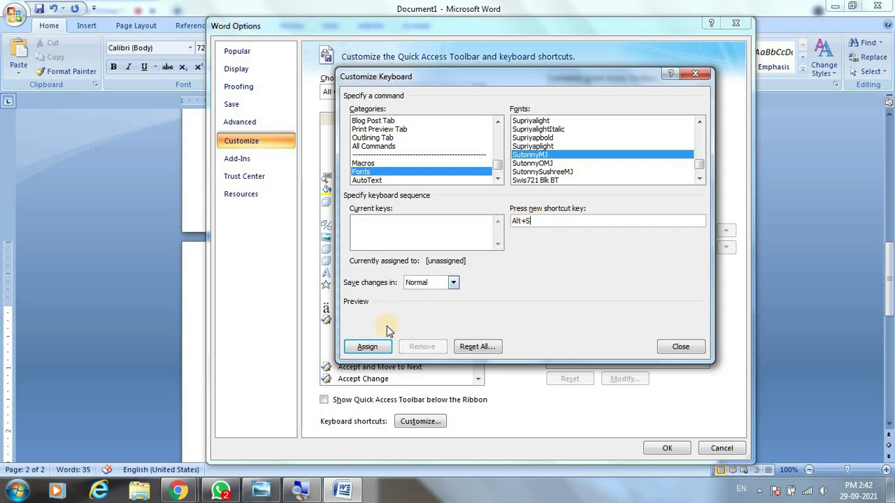
left_click(367, 346)
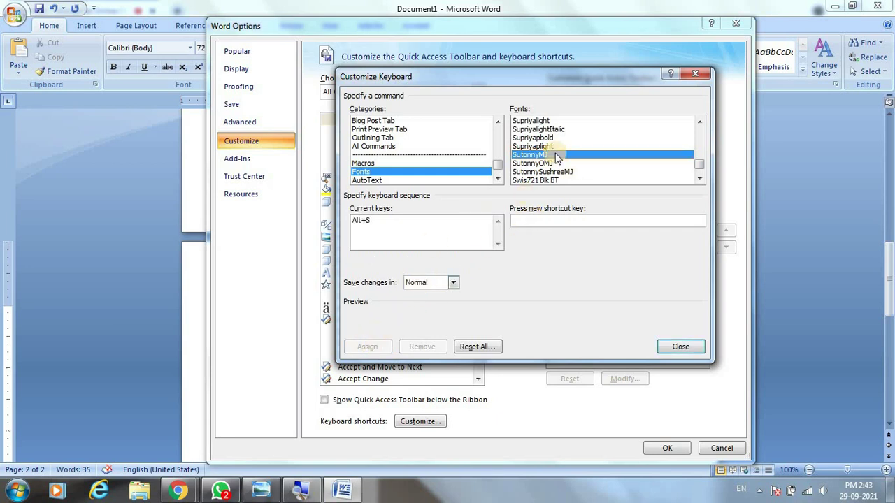
- Close the keyboard customization, accept the Word options and reduce the font size to 36 on the empty line of page 2
left_click(679, 347)
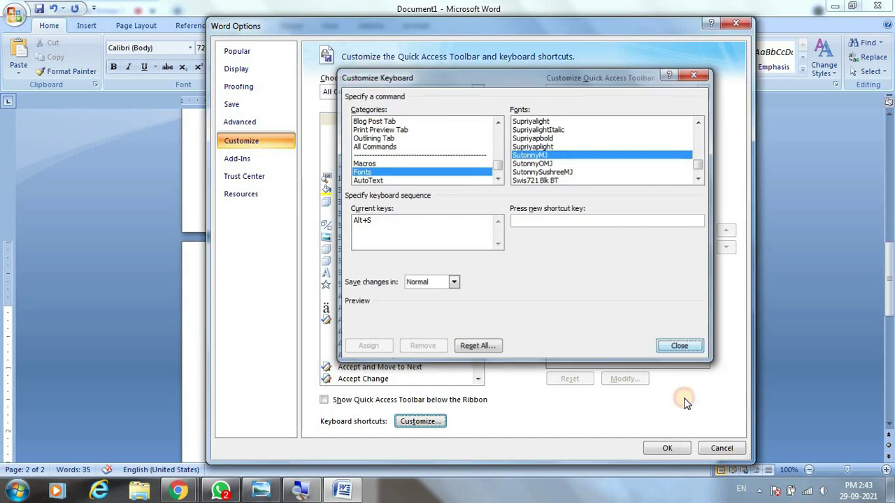
left_click(667, 448)
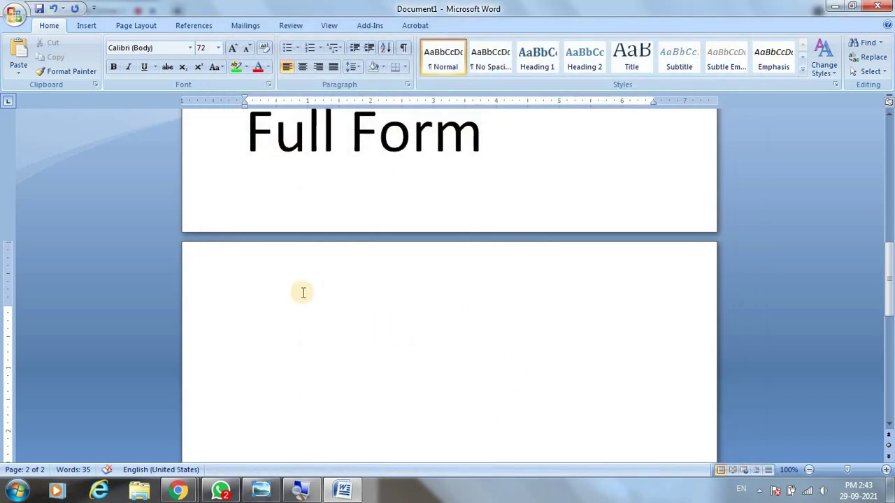
scroll(289, 315, "down", 2)
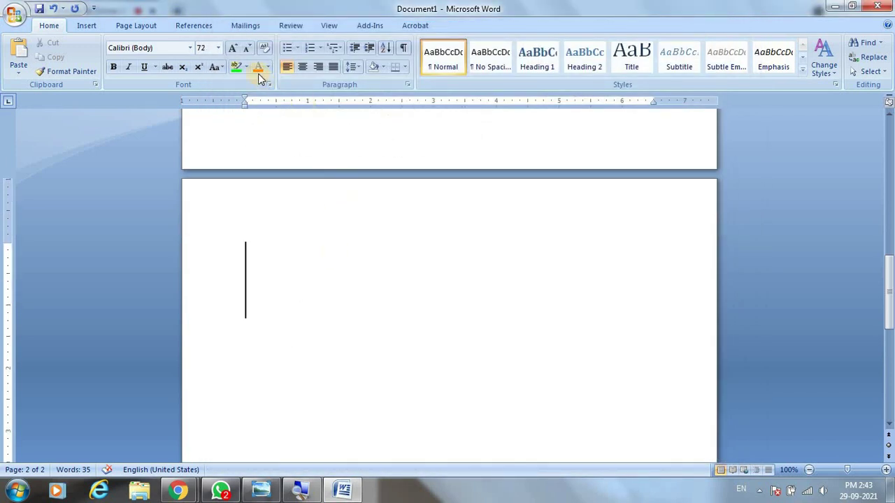
left_click(248, 48)
left_click(248, 49)
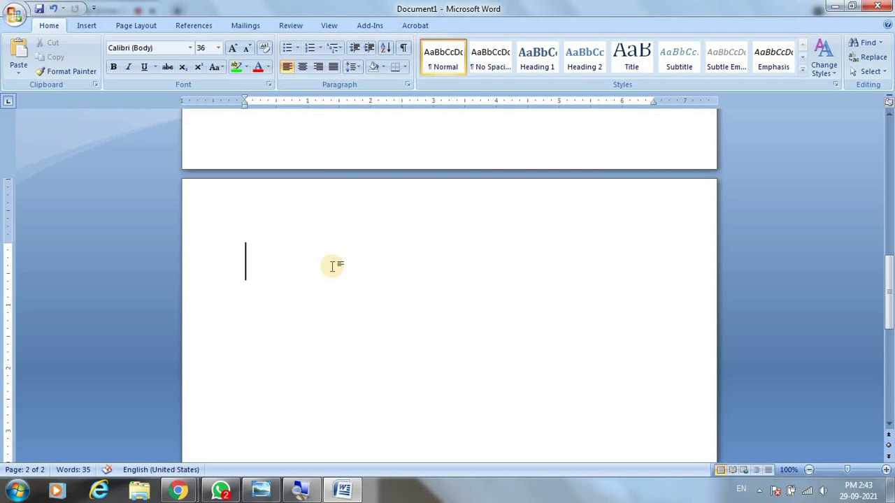
- Switch the font to Arial and enter "Computer-" on the empty line of page 2
key("ctrl+z")
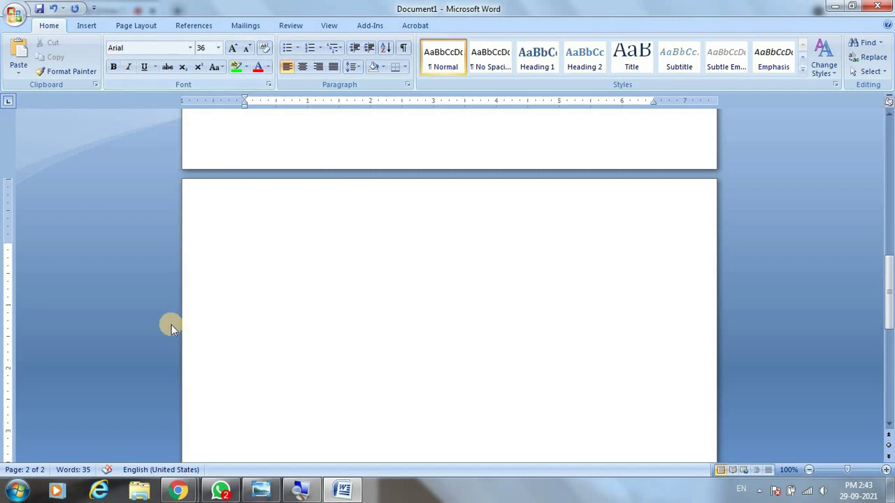
type("Compu")
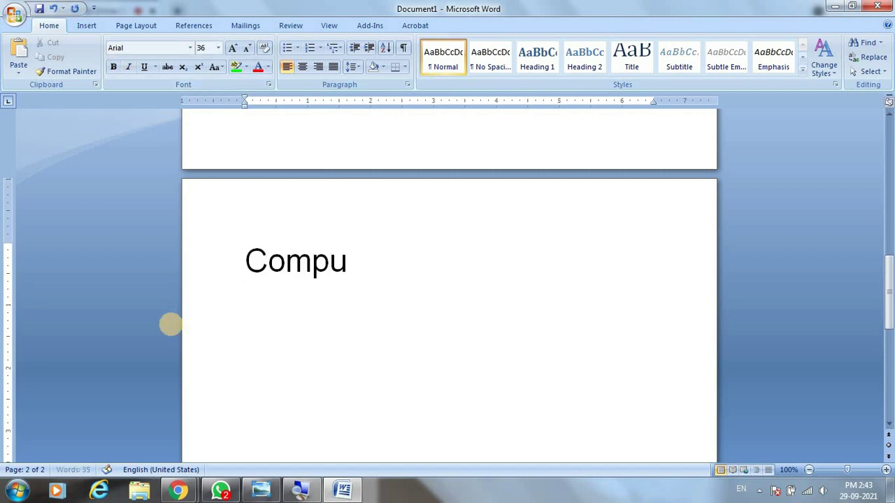
type("ter-")
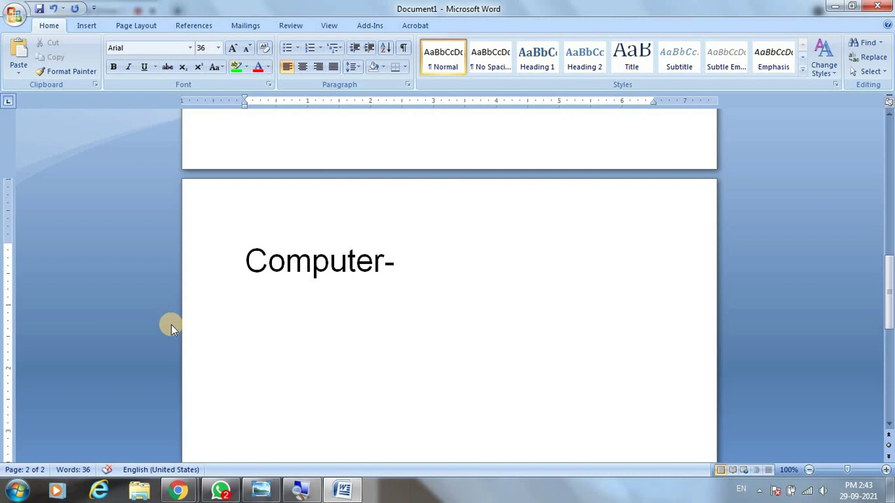
- Switch to Bijoy Bengali typing in the SutonnyMJ font and add "এর" directly after "Computer-"
left_click(759, 491)
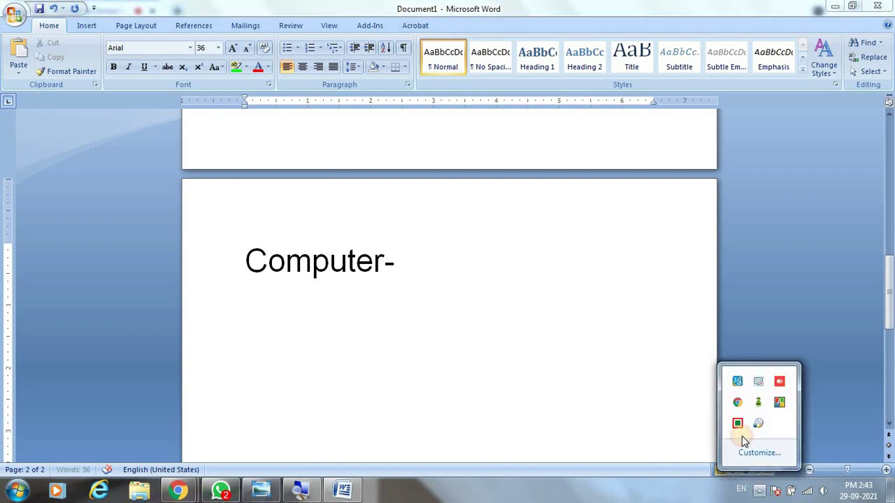
left_click(557, 353)
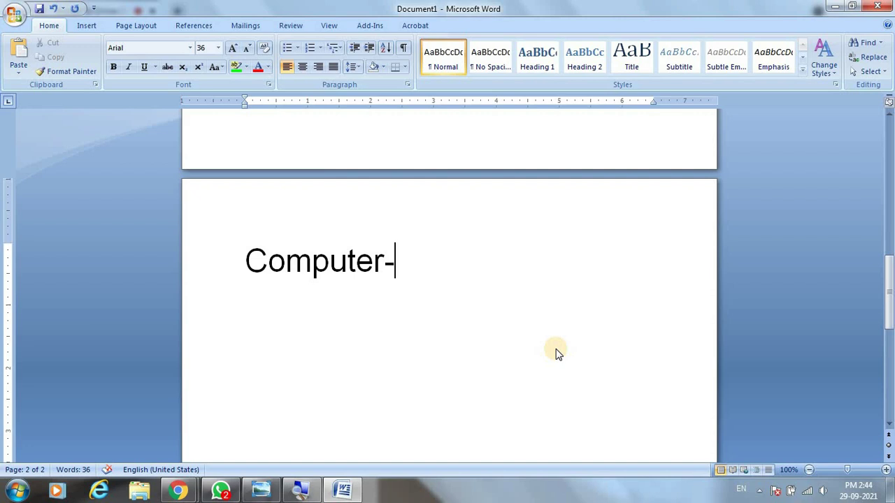
key("ctrl+alt+b")
type("k")
key("BackSpace")
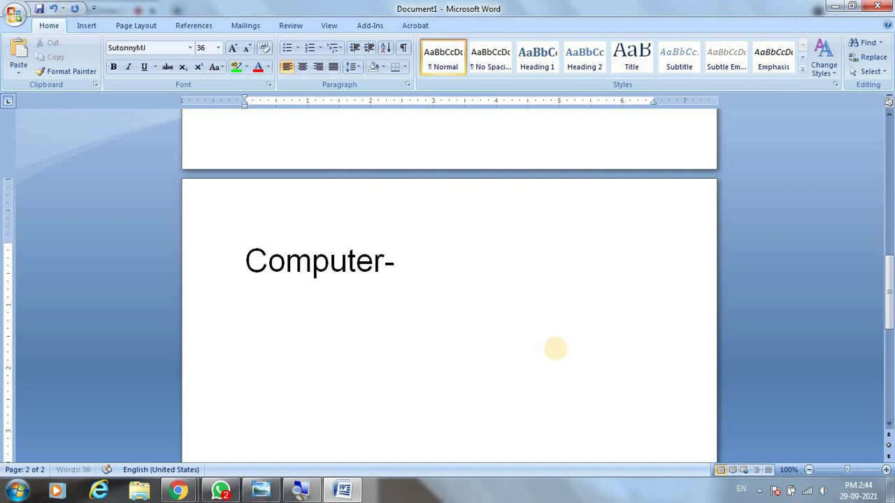
type("এর")
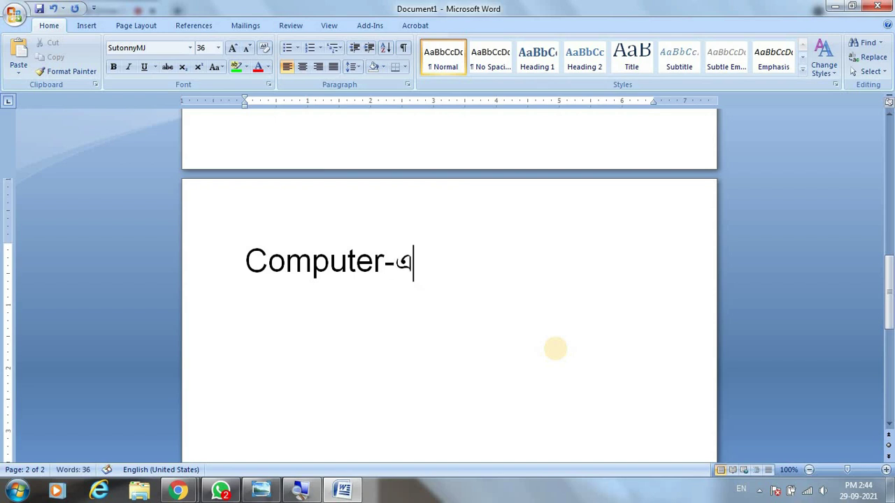